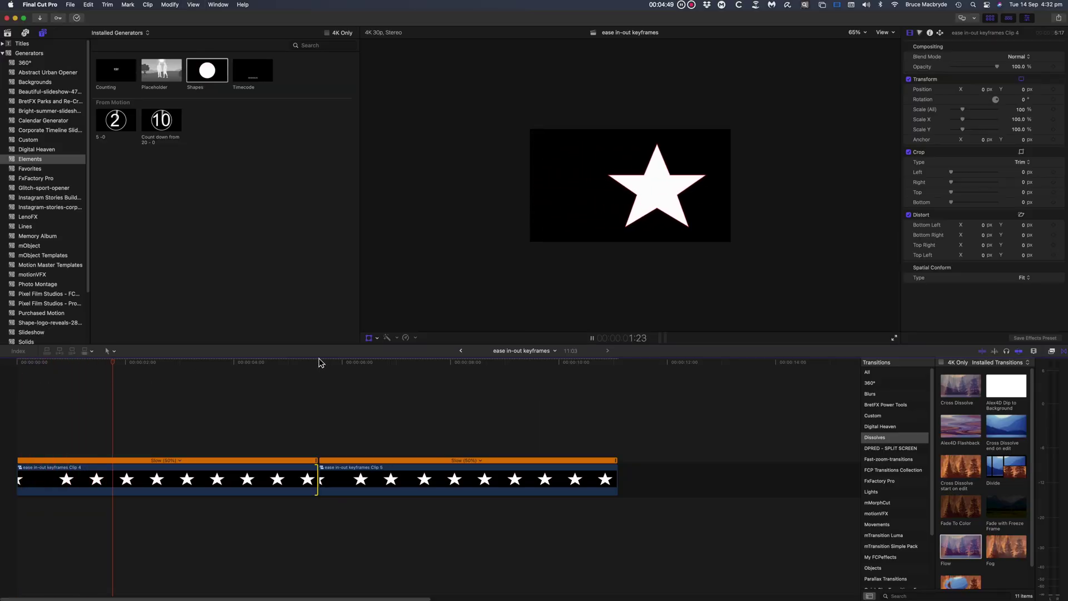
# Browse the Effects, Templates, Ecosystem and Performance feature descriptions
pyautogui.click(318, 363)
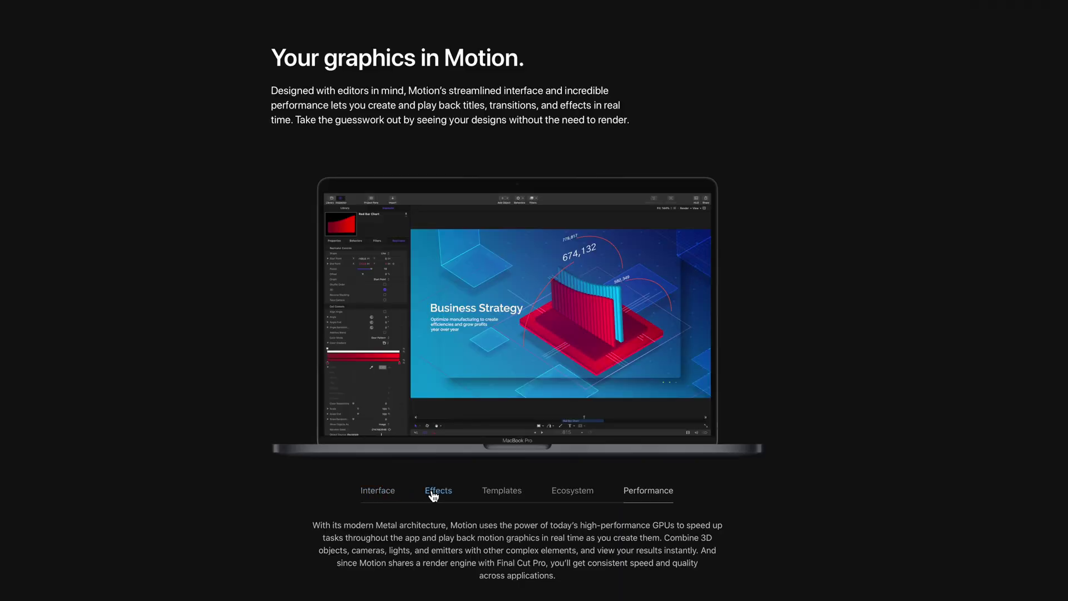
pyautogui.click(436, 491)
pyautogui.click(502, 493)
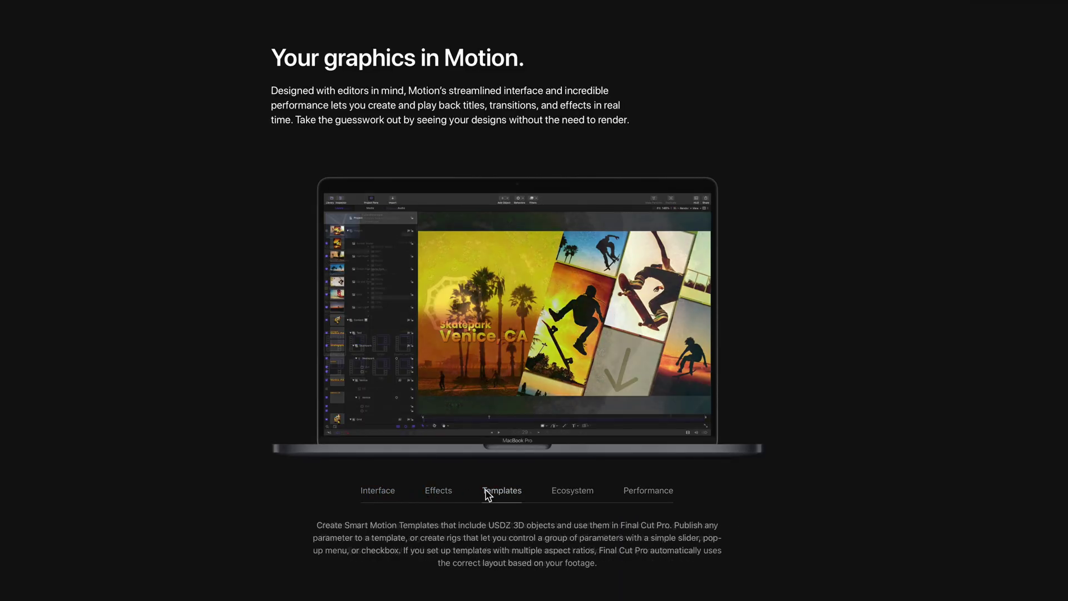
pyautogui.click(567, 492)
pyautogui.click(649, 493)
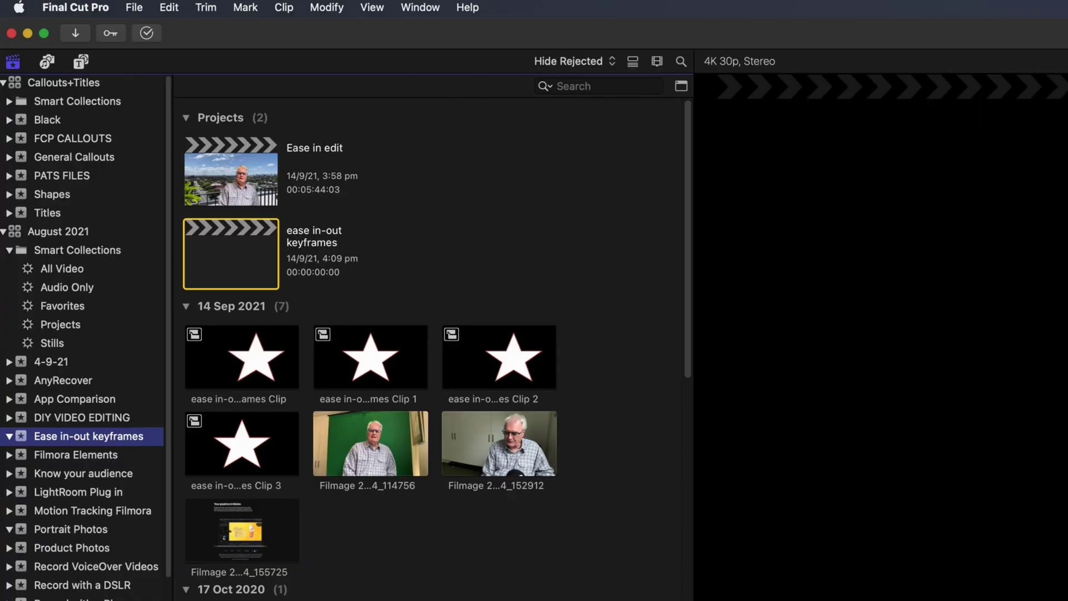
# Append the Shapes generator from Generators > Elements and set it to a five-sided star
pyautogui.click(80, 59)
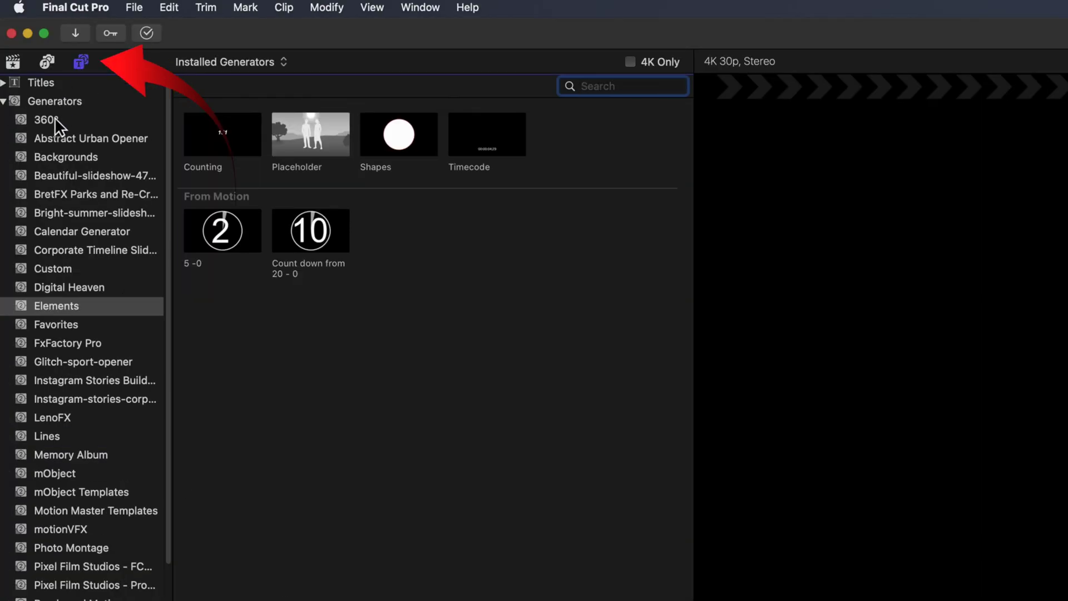
pyautogui.click(49, 103)
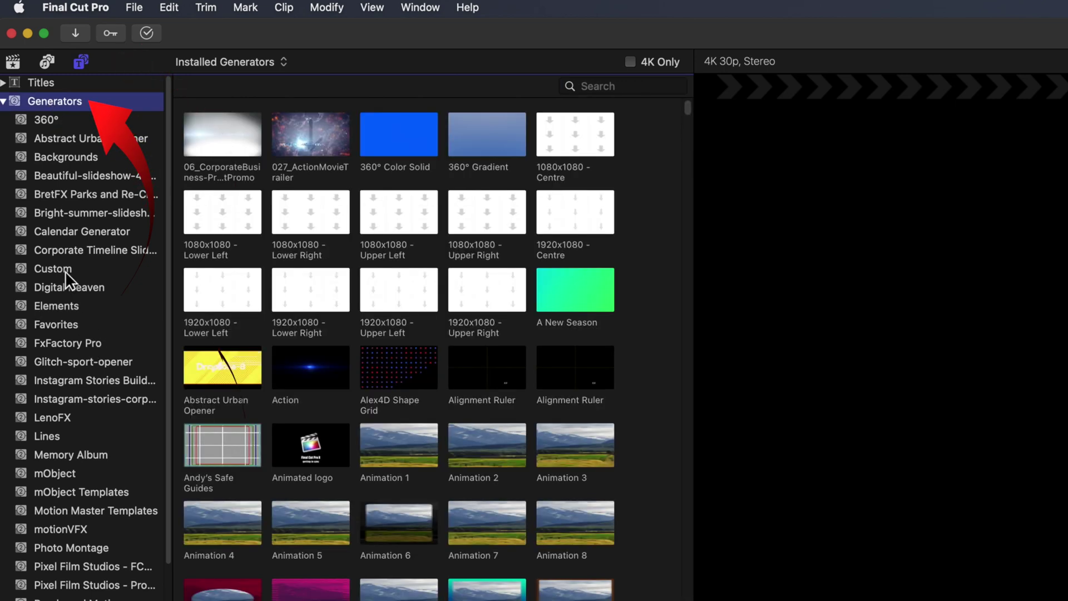
pyautogui.click(62, 306)
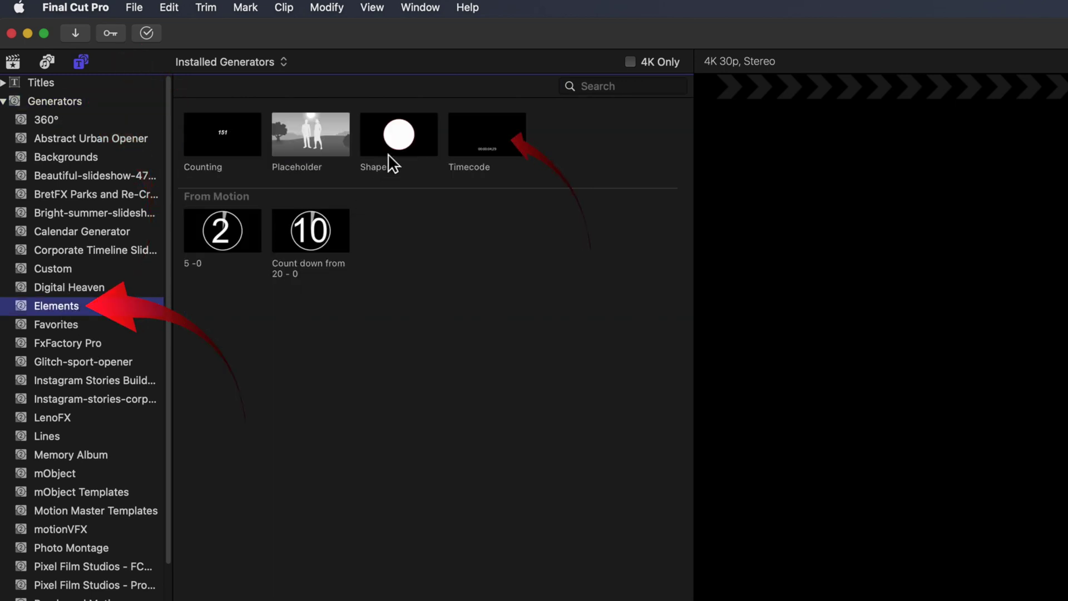
pyautogui.click(402, 138)
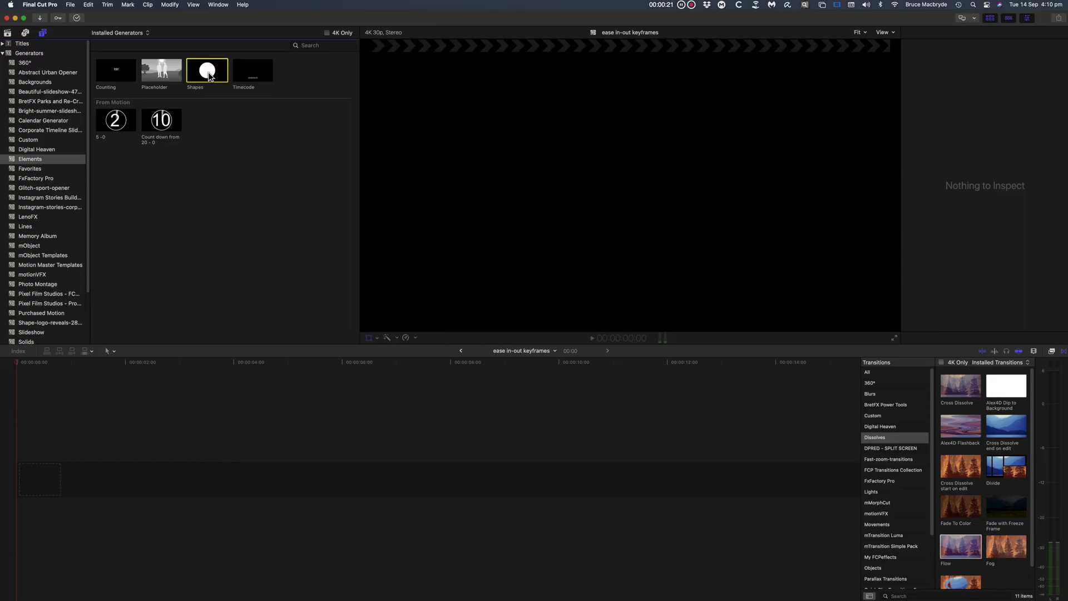
pyautogui.press('e')
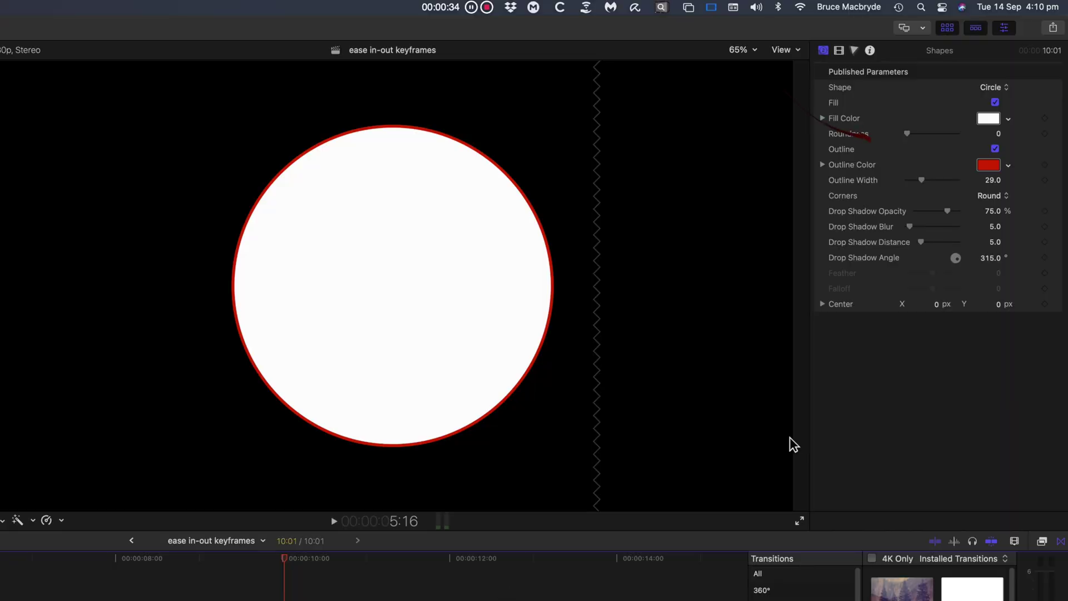
pyautogui.click(1000, 88)
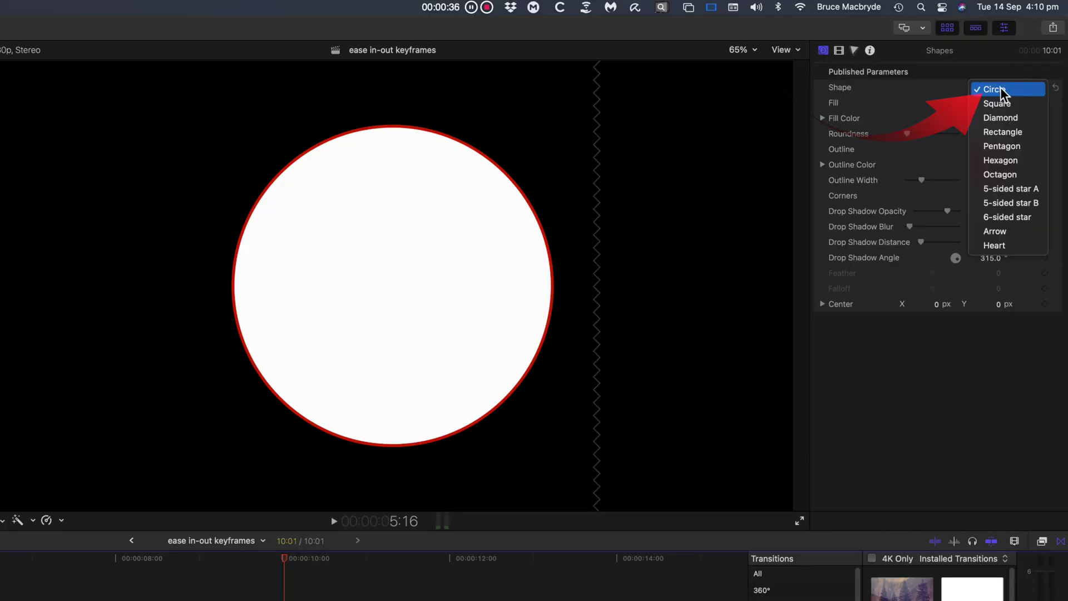
pyautogui.click(1024, 207)
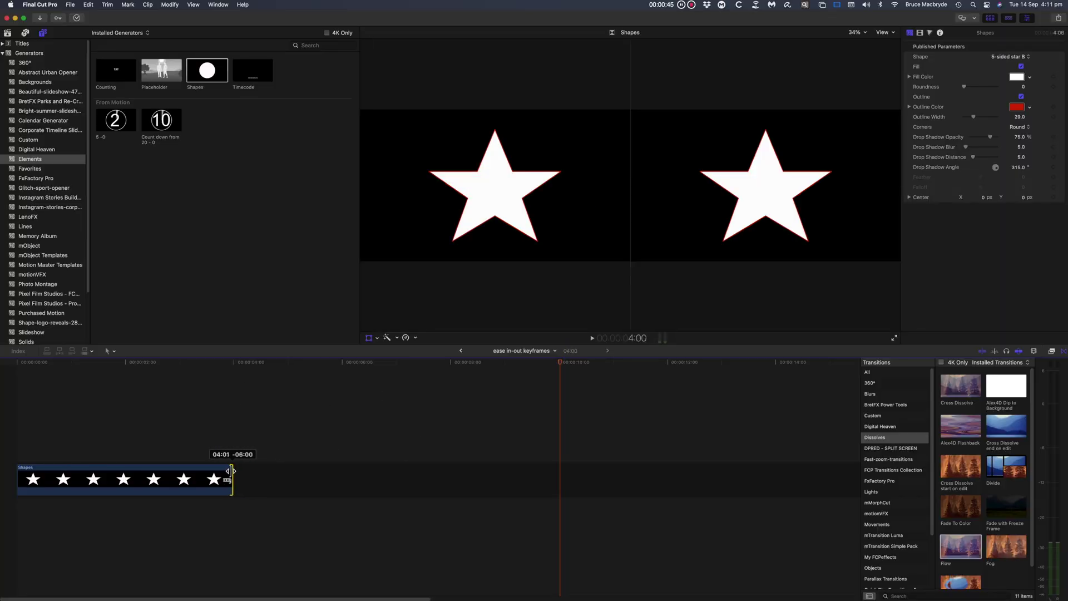
# Trim the star clip's end to about 2:23 and step two frames past its start
pyautogui.moveTo(556, 475); pyautogui.dragTo(164, 475)
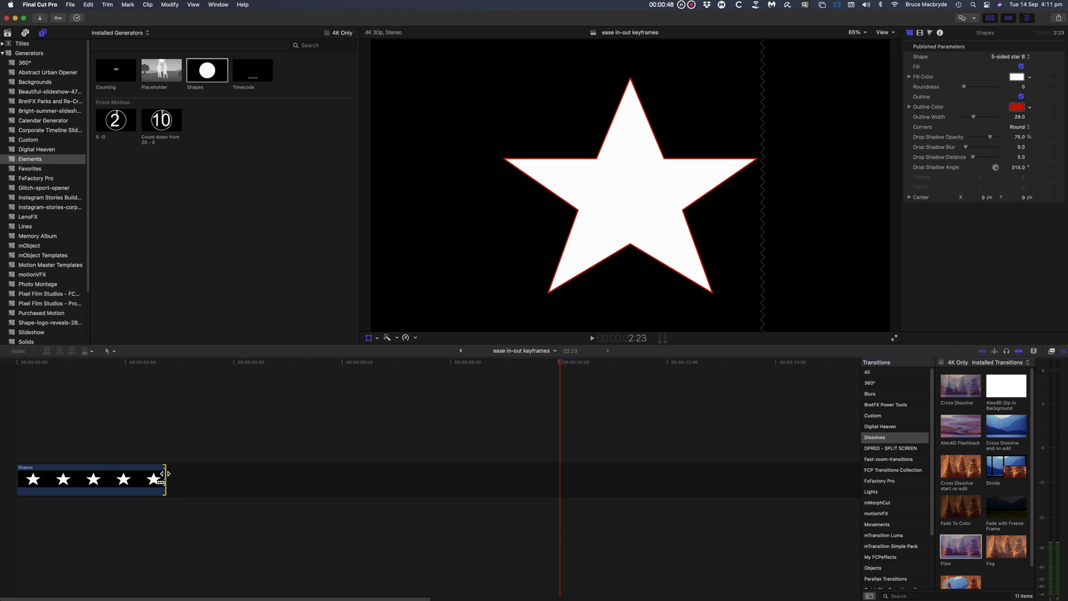
pyautogui.click(112, 478)
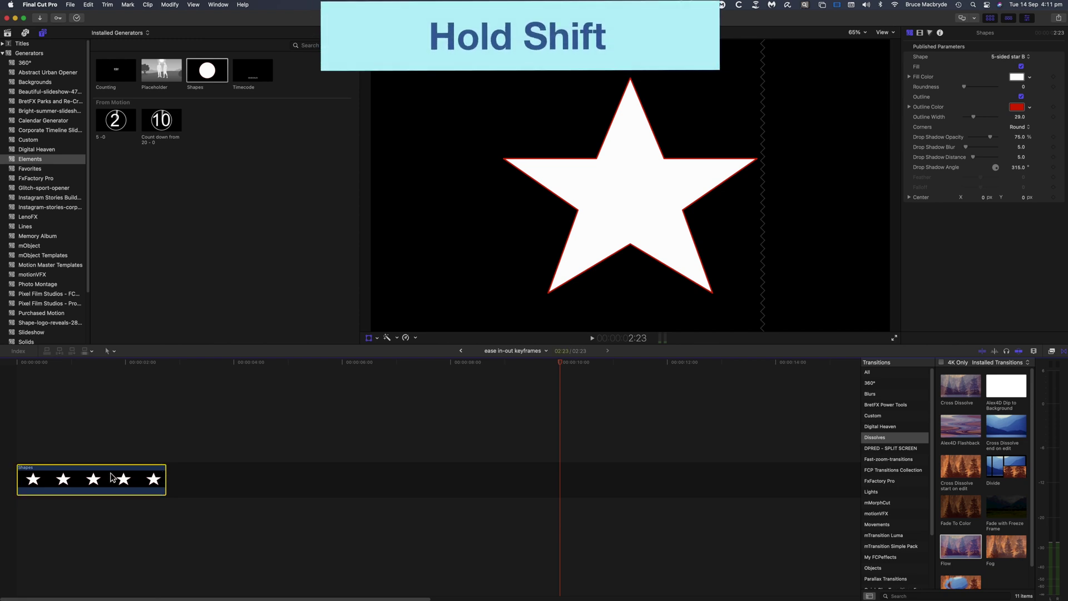
pyautogui.click(10, 365)
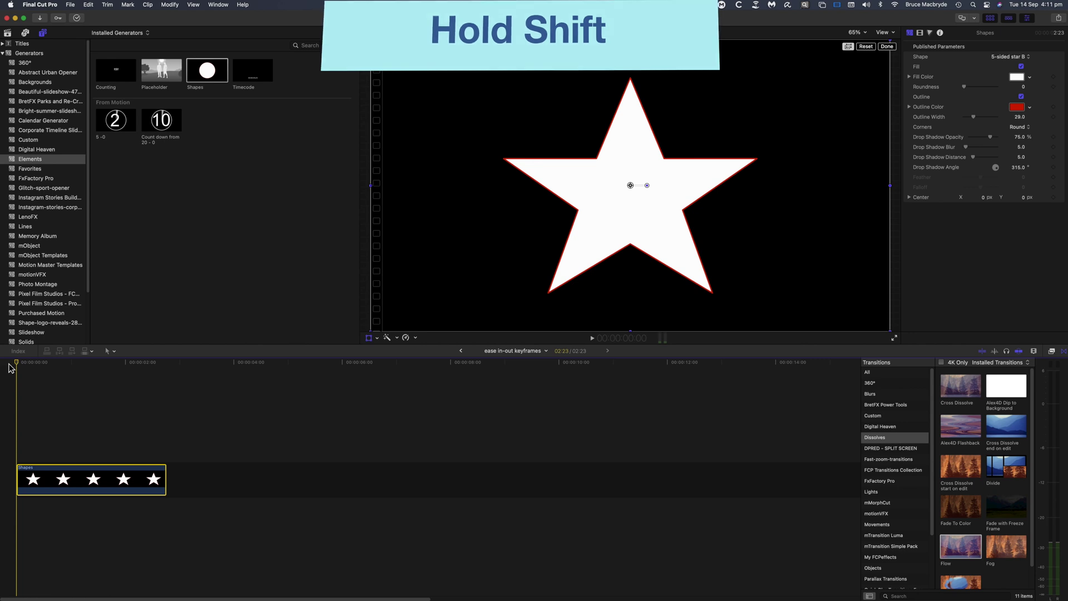
pyautogui.hotkey('shift', 'Right')
pyautogui.hotkey('shift', 'Right')
pyautogui.hotkey('shift', 'Right')
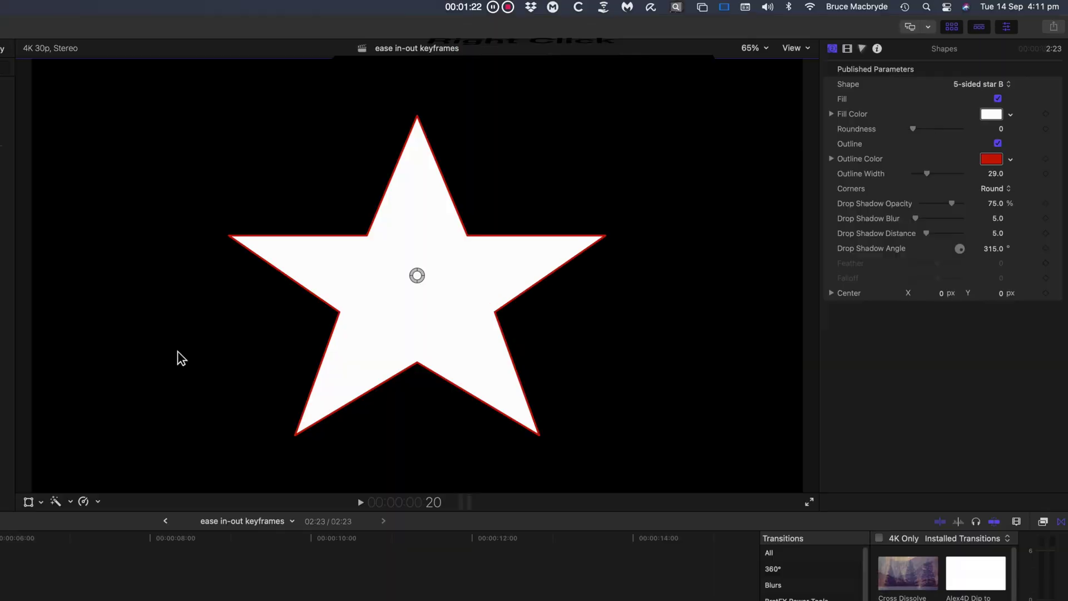
# Show the star's Transform controls and add a transform keyframe at this frame
pyautogui.rightClick(470, 239)
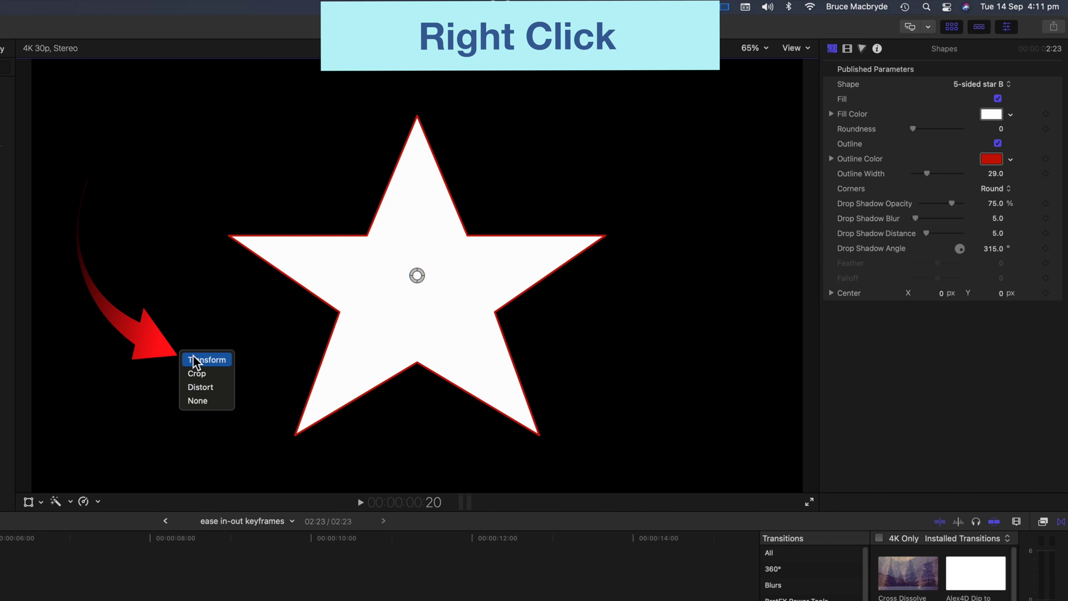
pyautogui.click(194, 361)
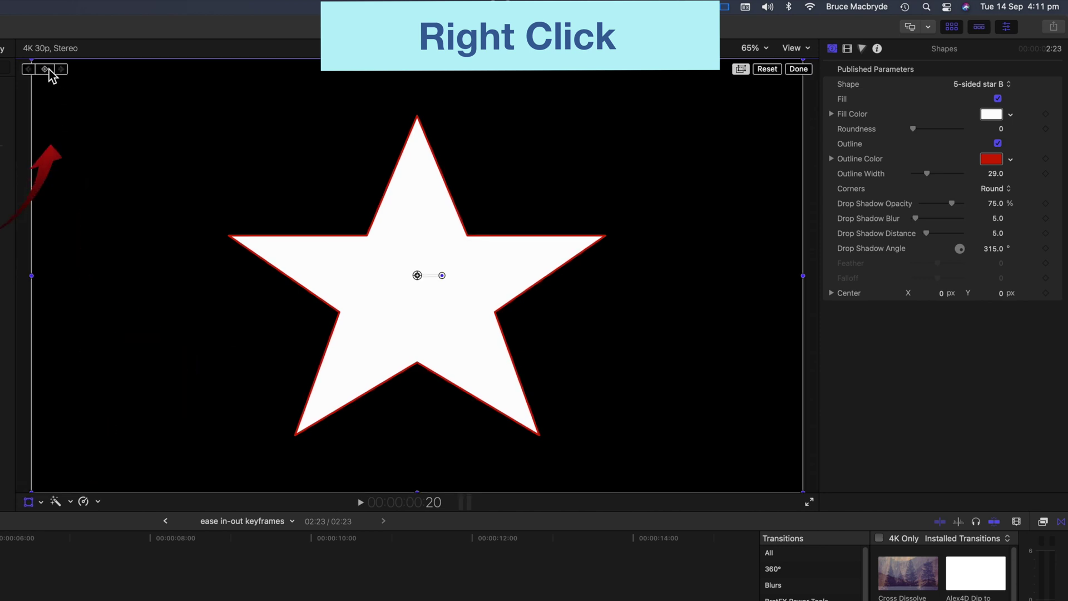
pyautogui.click(46, 70)
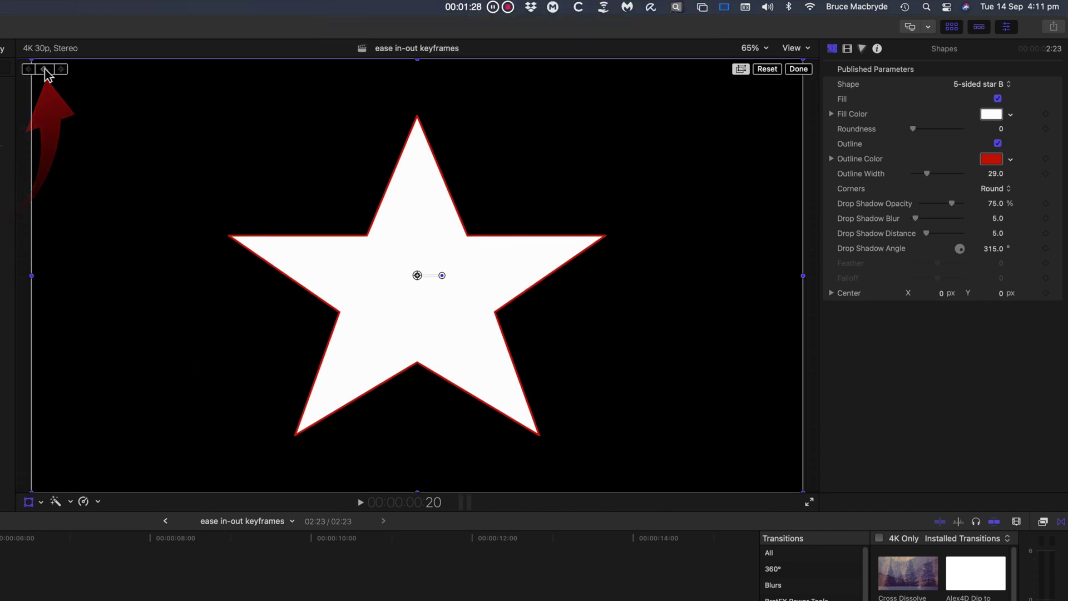
# Zoom the viewer to 25% and toggle the grid overlay off and back on
pyautogui.click(751, 48)
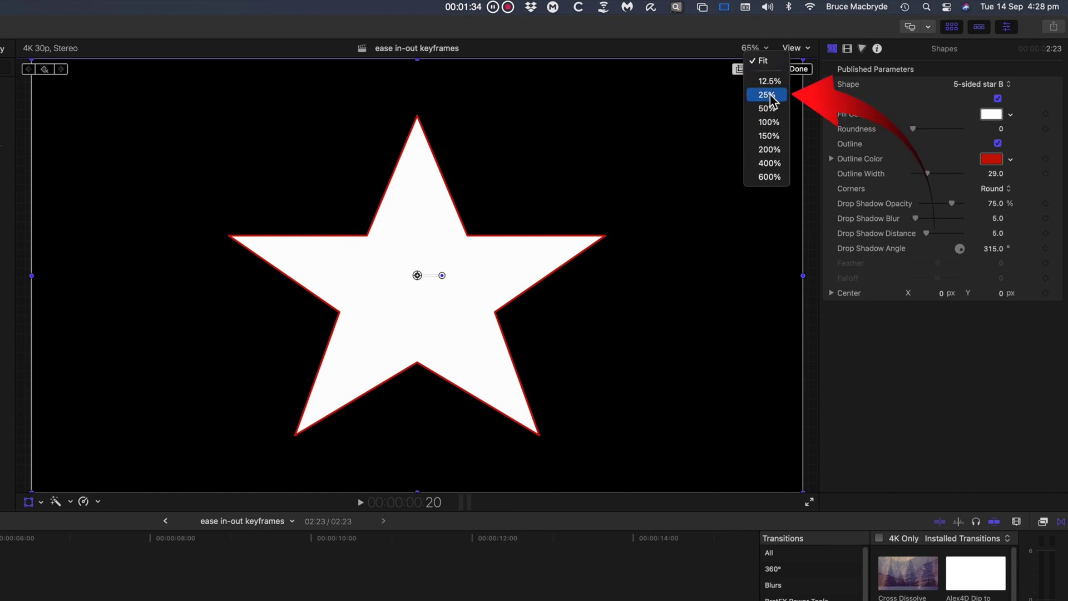
pyautogui.click(768, 95)
pyautogui.click(741, 70)
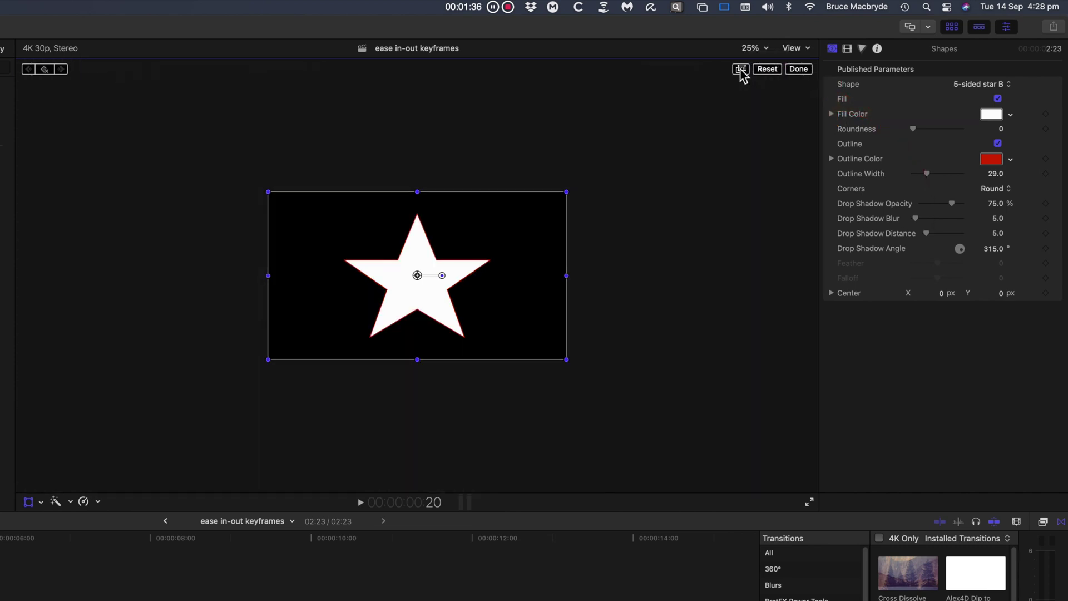
pyautogui.click(741, 70)
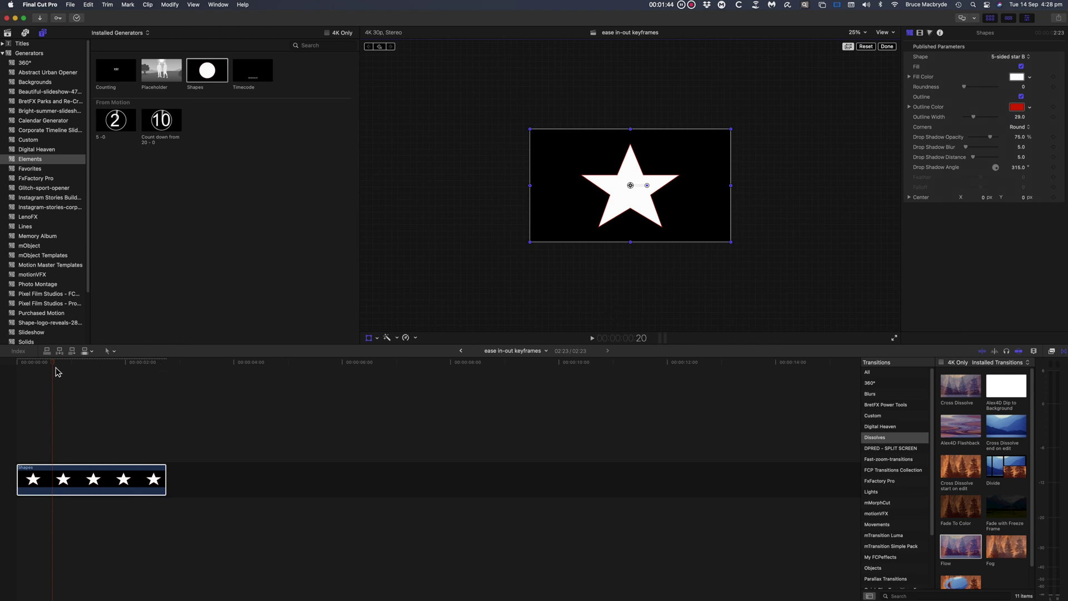
# Move the star off-screen left at the clip start and play its slide to centre
pyautogui.press('Home')
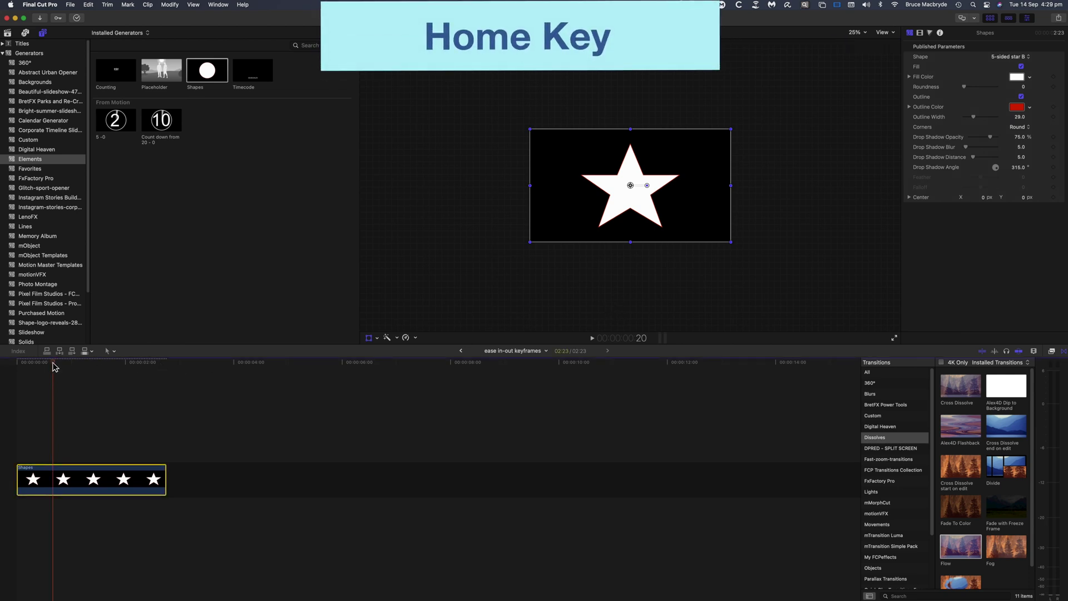
pyautogui.press('Home')
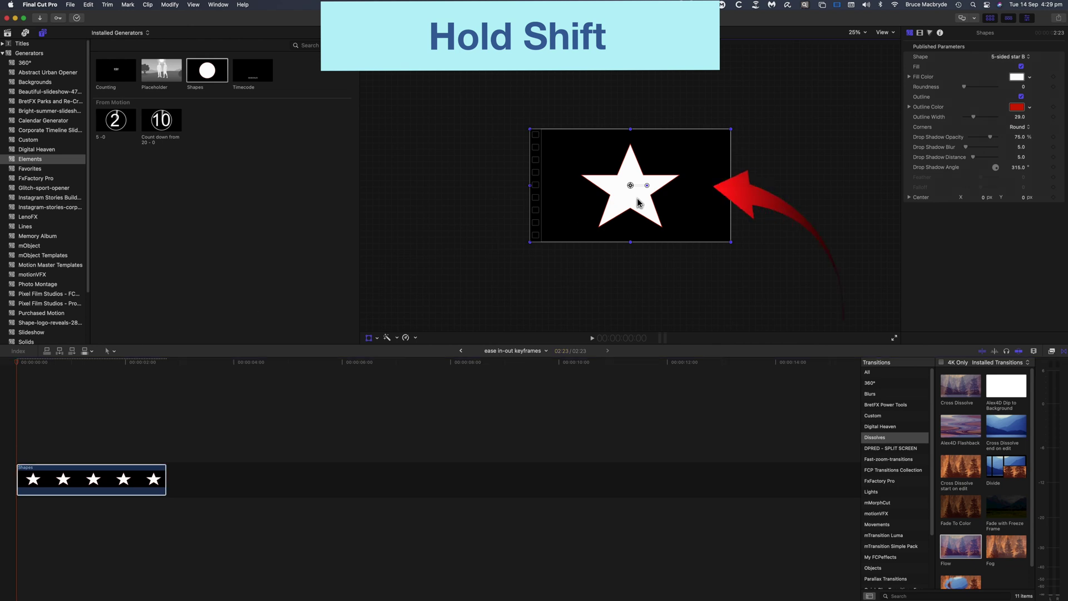
pyautogui.moveTo(640, 201); pyautogui.dragTo(526, 207)
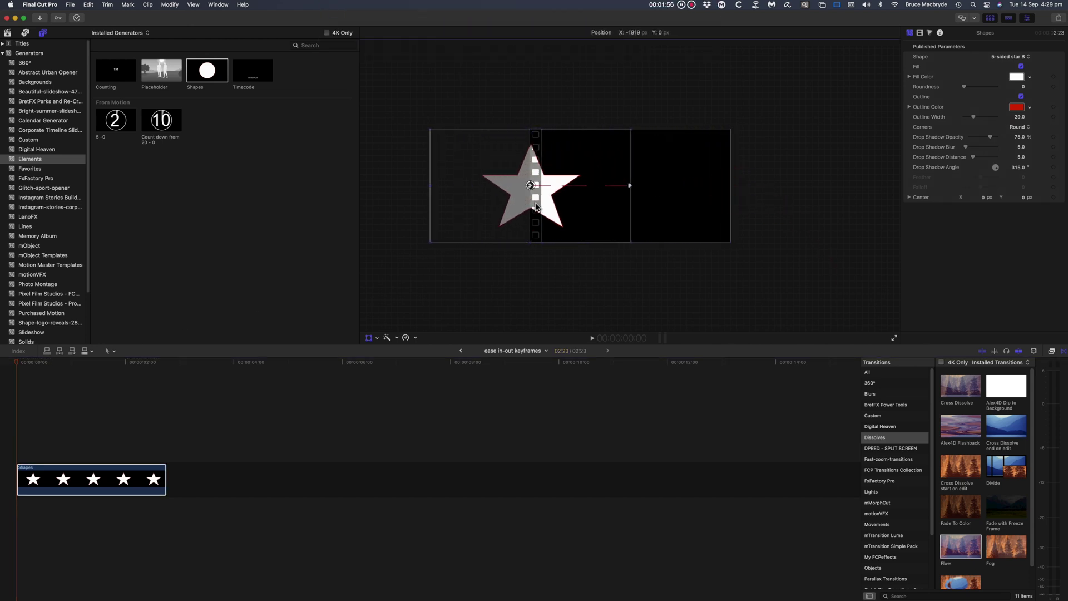
pyautogui.click(17, 364)
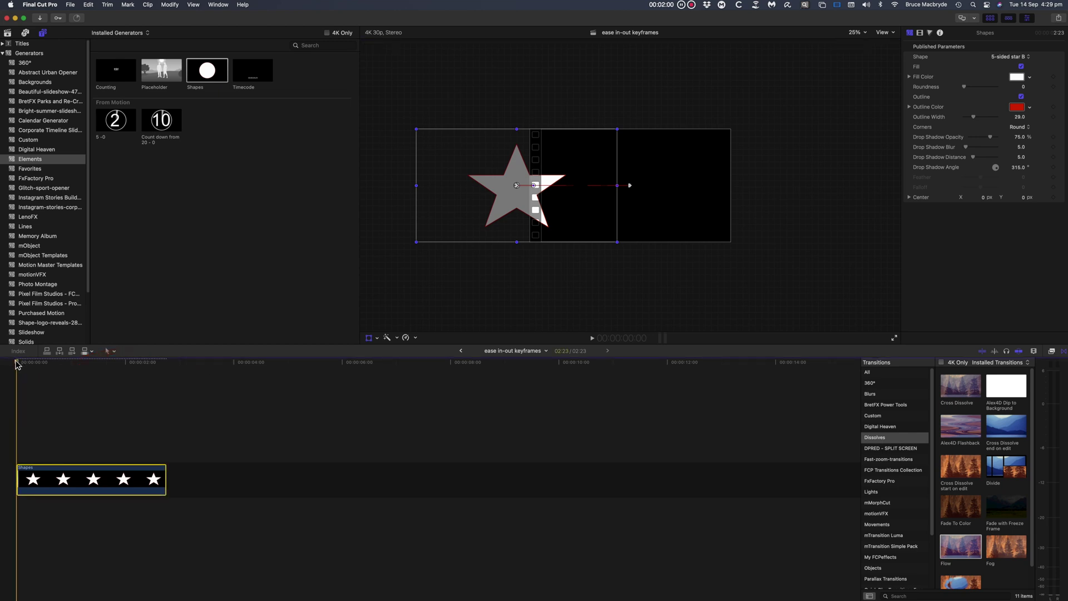
pyautogui.press('space')
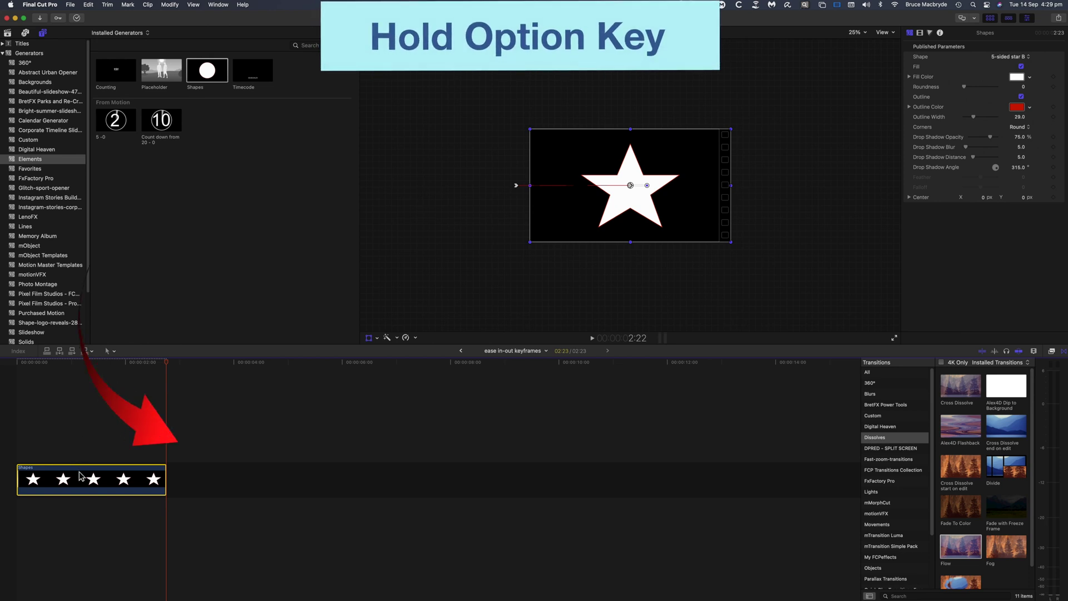
# Option-drag the animated Shapes clip right to create a duplicate after it
pyautogui.moveTo(89, 483); pyautogui.dragTo(226, 482)
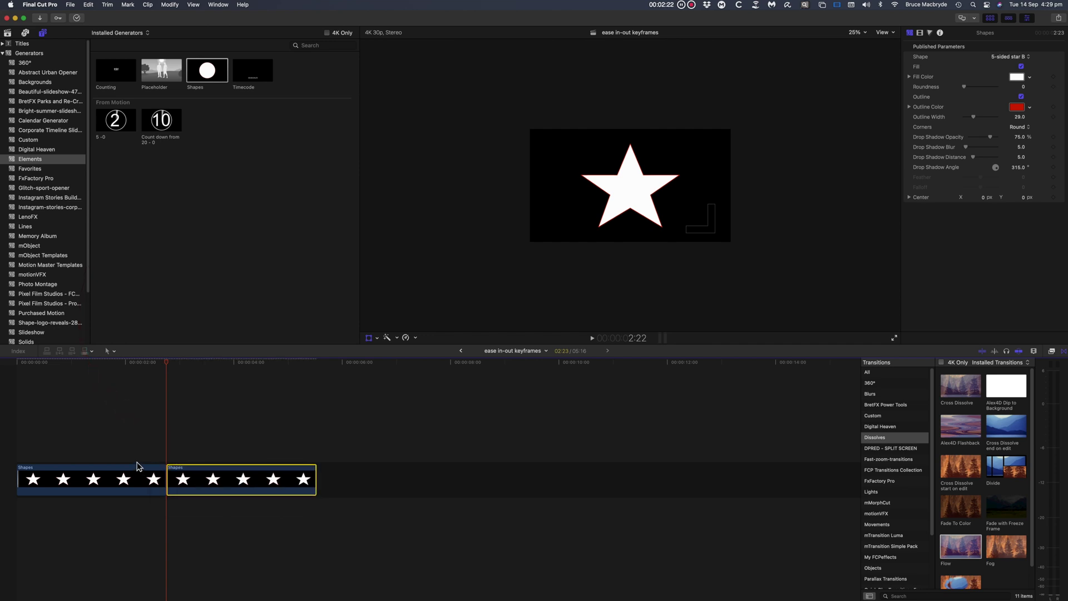
pyautogui.click(86, 475)
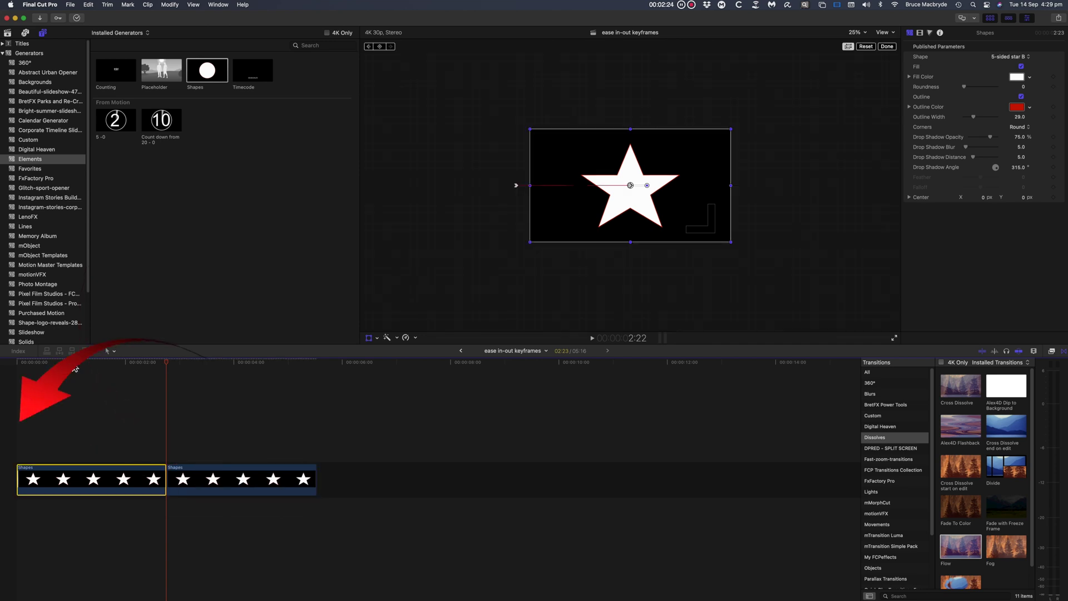
pyautogui.moveTo(630, 185); pyautogui.dragTo(516, 185)
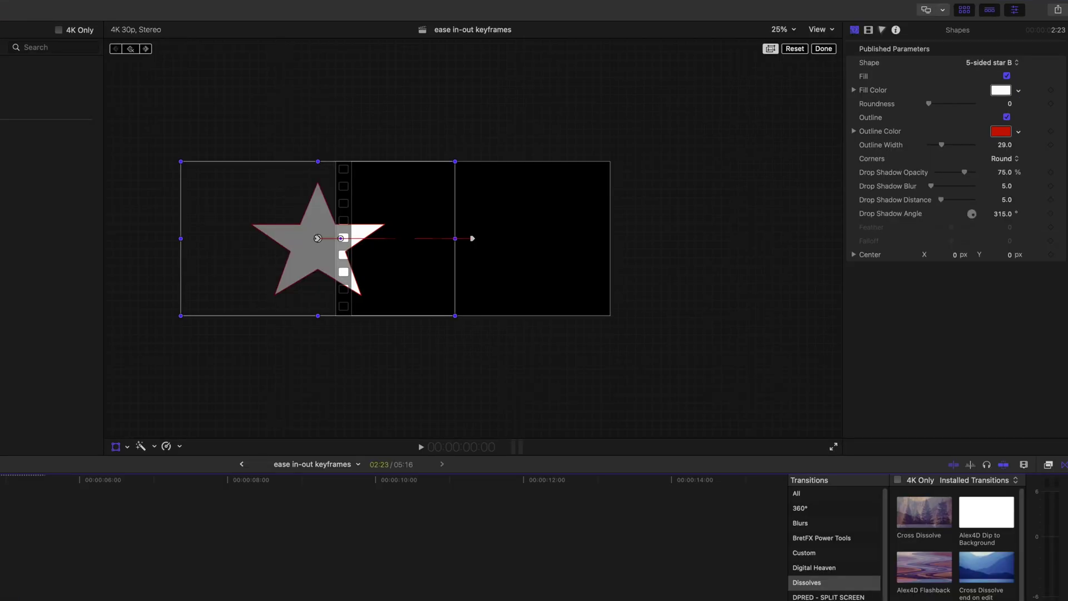
pyautogui.click(147, 49)
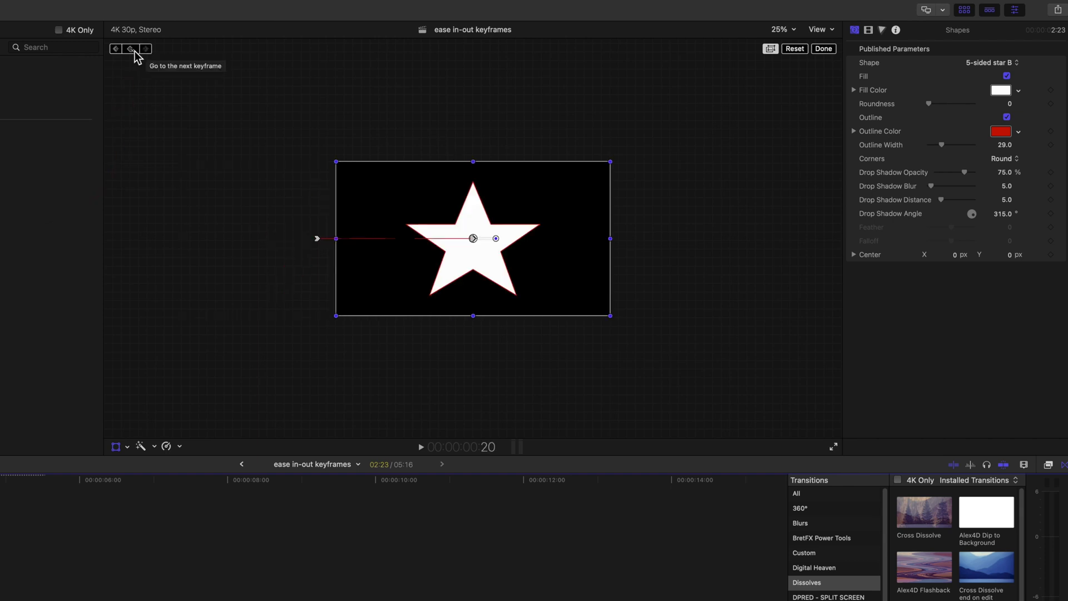
pyautogui.click(115, 49)
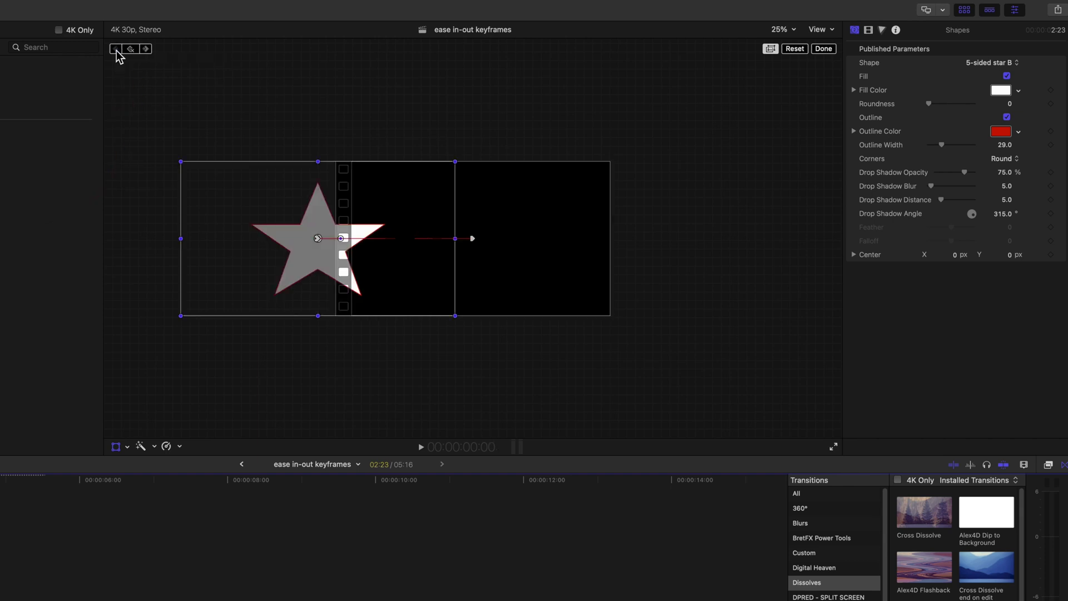
# Set the motion path's starting point to Linear and its centre point to Smooth
pyautogui.click(147, 48)
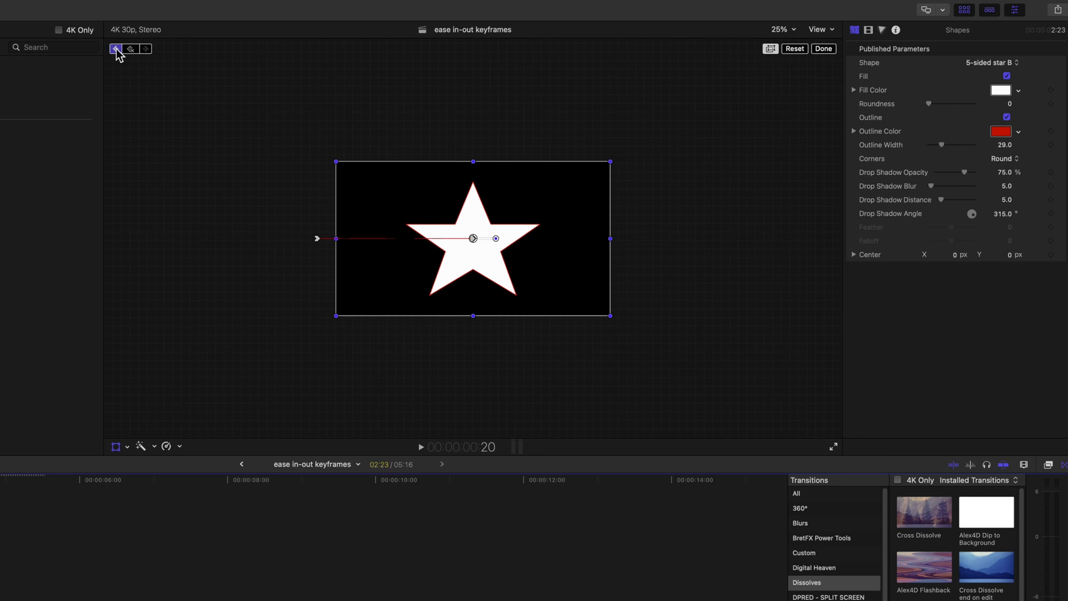
pyautogui.click(146, 49)
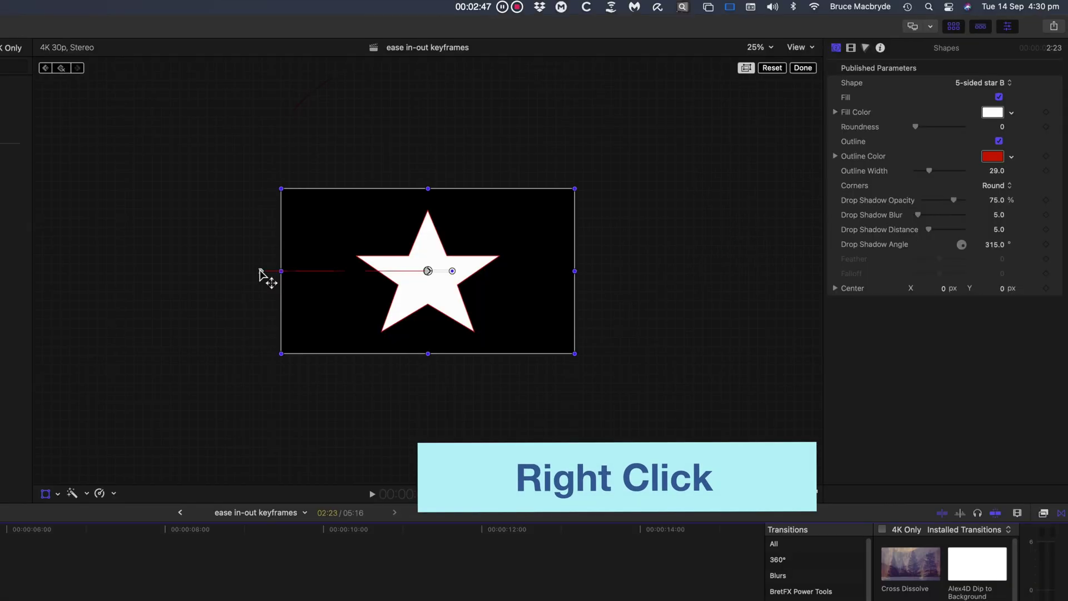
pyautogui.rightClick(260, 273)
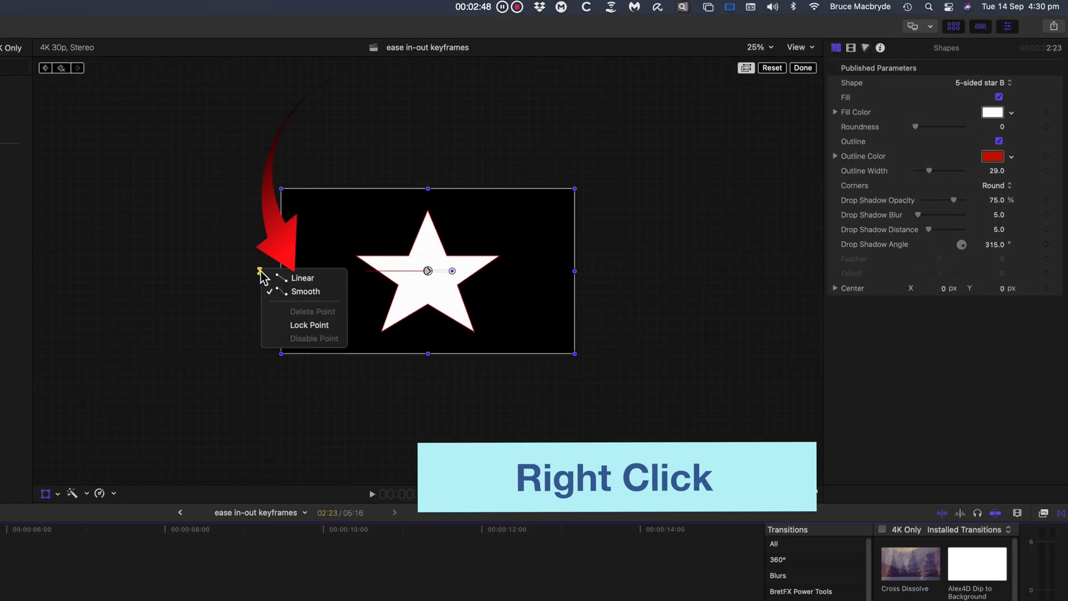
pyautogui.click(290, 283)
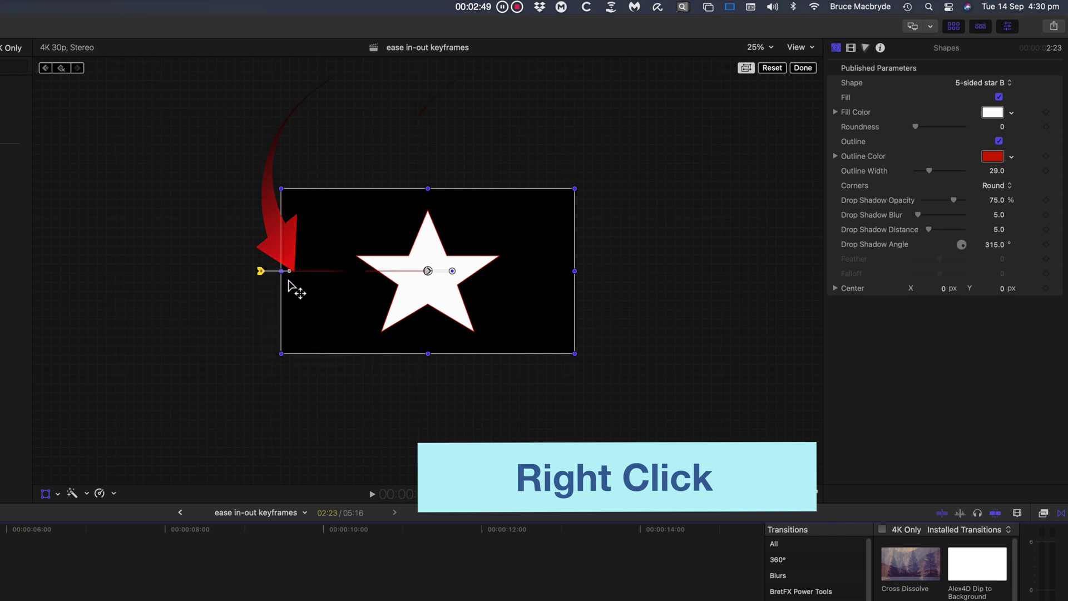
pyautogui.rightClick(428, 272)
pyautogui.click(443, 289)
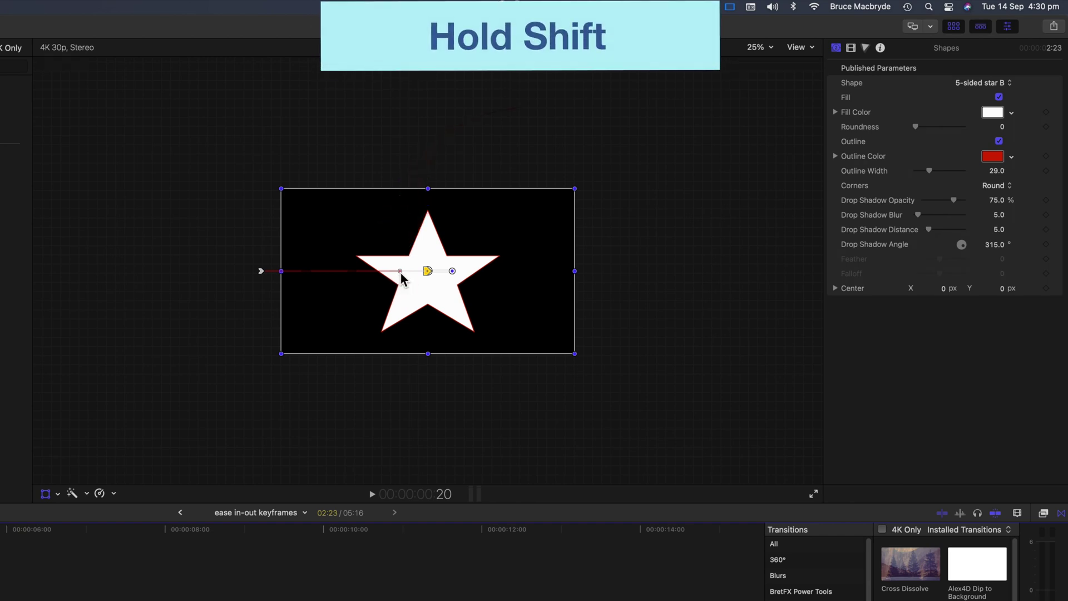
# Shift-drag the centre keyframe's curve handle right to the frame's edge
pyautogui.moveTo(400, 272); pyautogui.dragTo(571, 272)
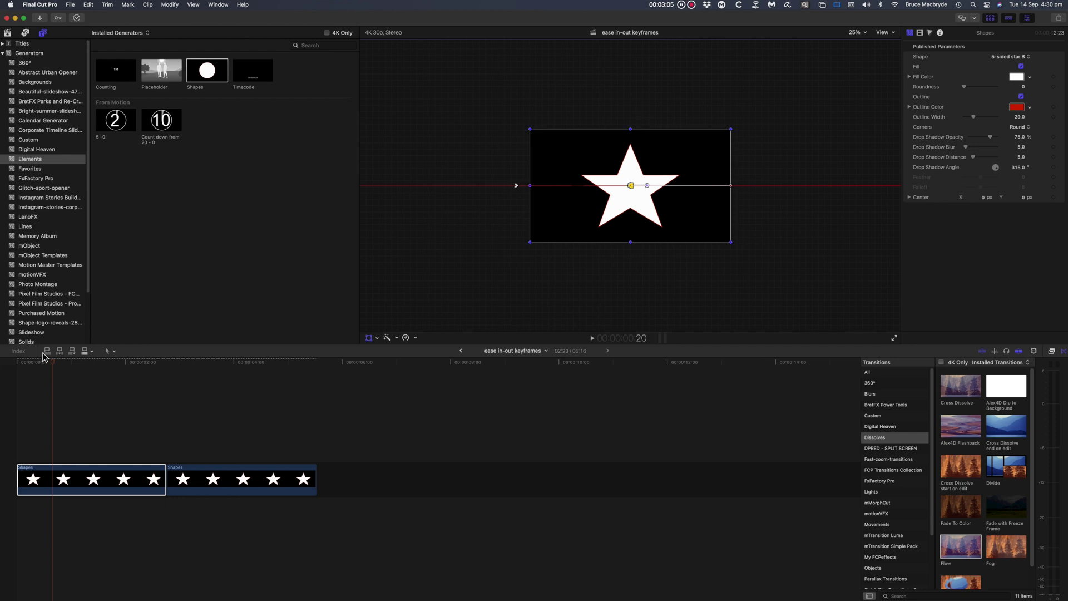
pyautogui.click(58, 365)
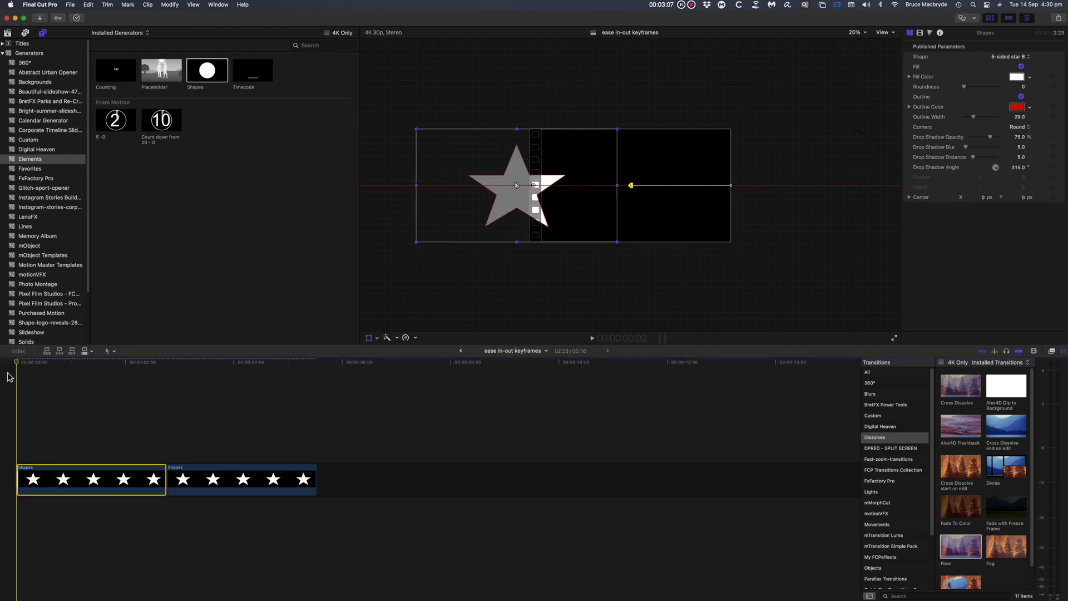
pyautogui.press('Home')
pyautogui.press('space')
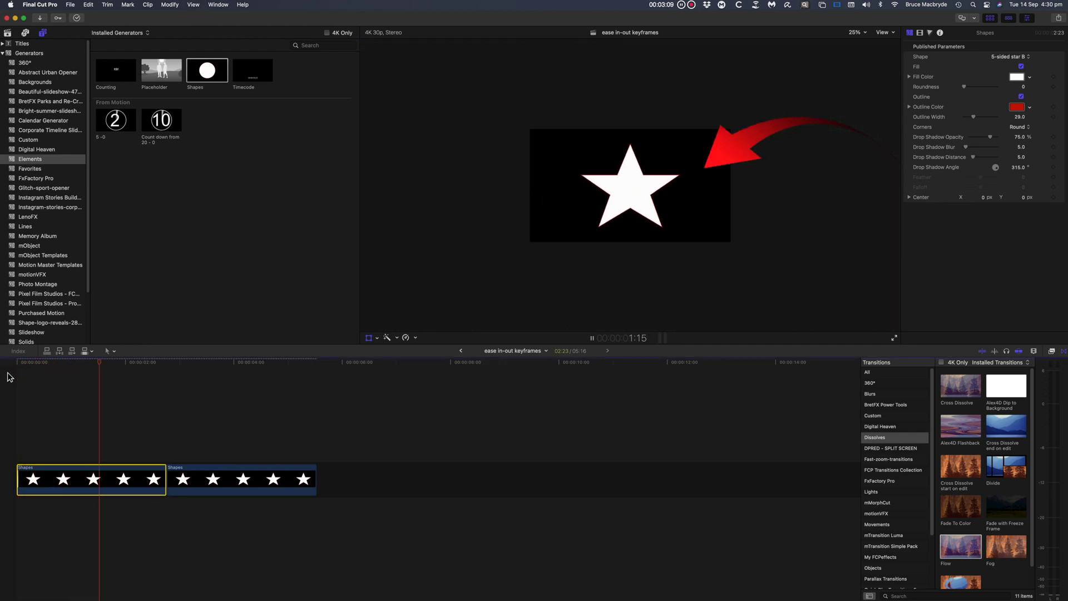
pyautogui.press('space')
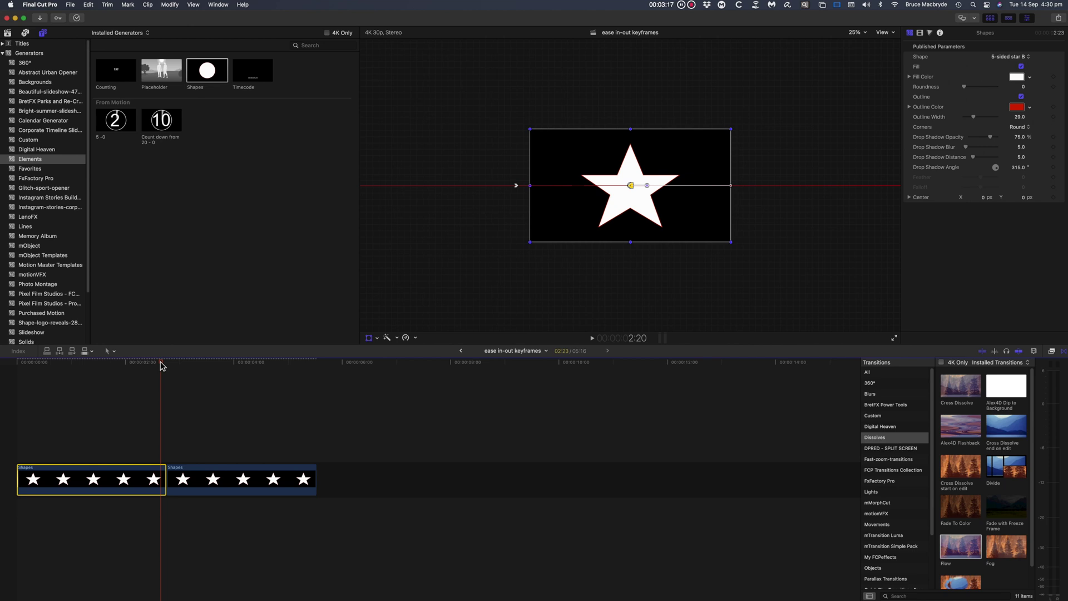
pyautogui.moveTo(161, 364); pyautogui.dragTo(50, 372)
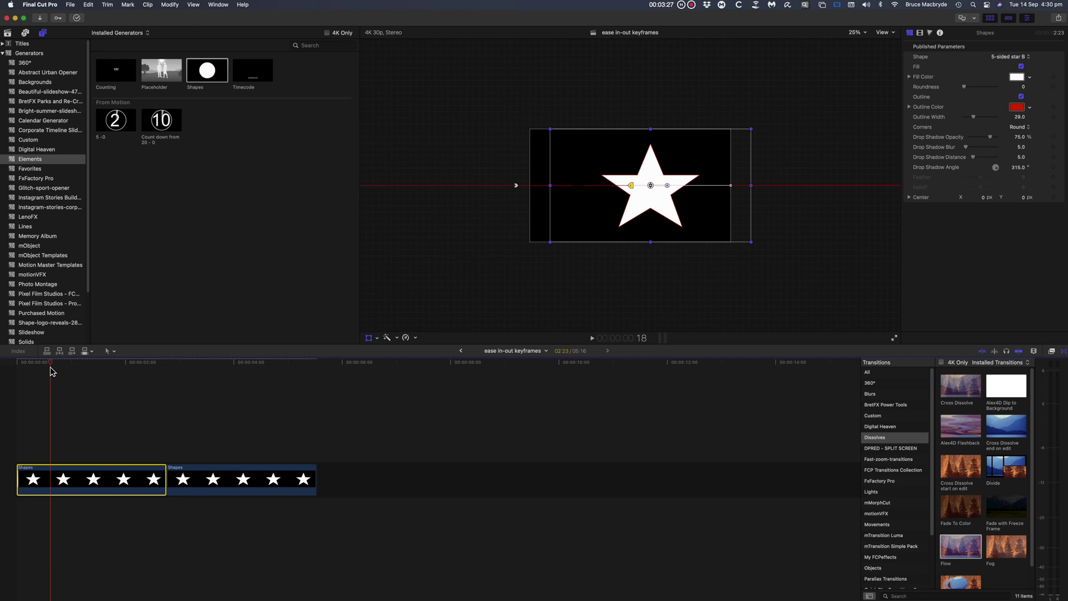
pyautogui.moveTo(51, 371); pyautogui.dragTo(45, 372)
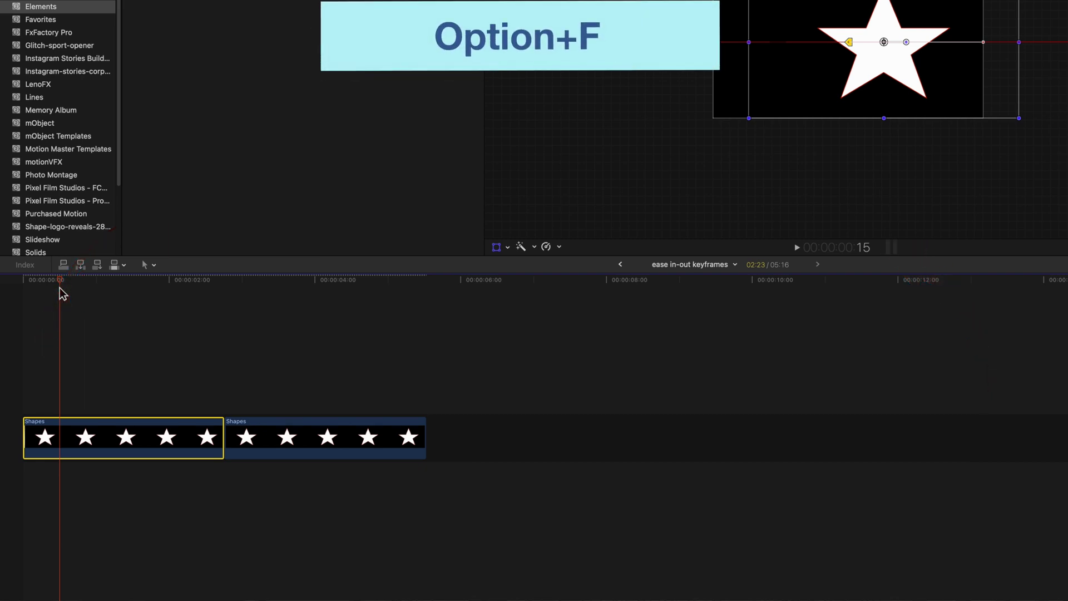
# Add a freeze frame at the playhead, delete the leftover clip section, and return to start
pyautogui.hotkey('alt', 'f')
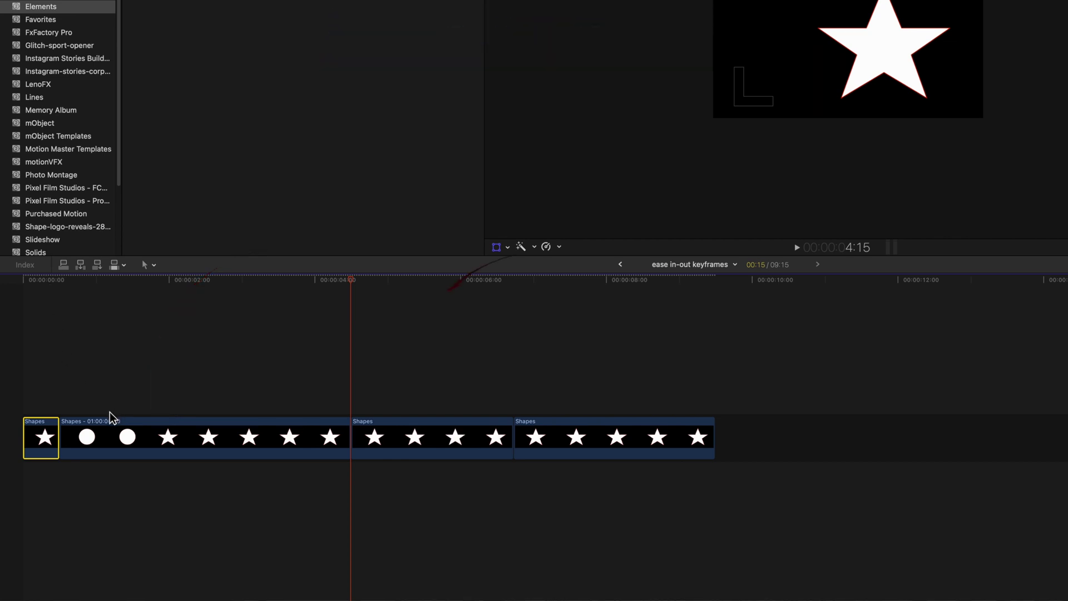
pyautogui.click(424, 438)
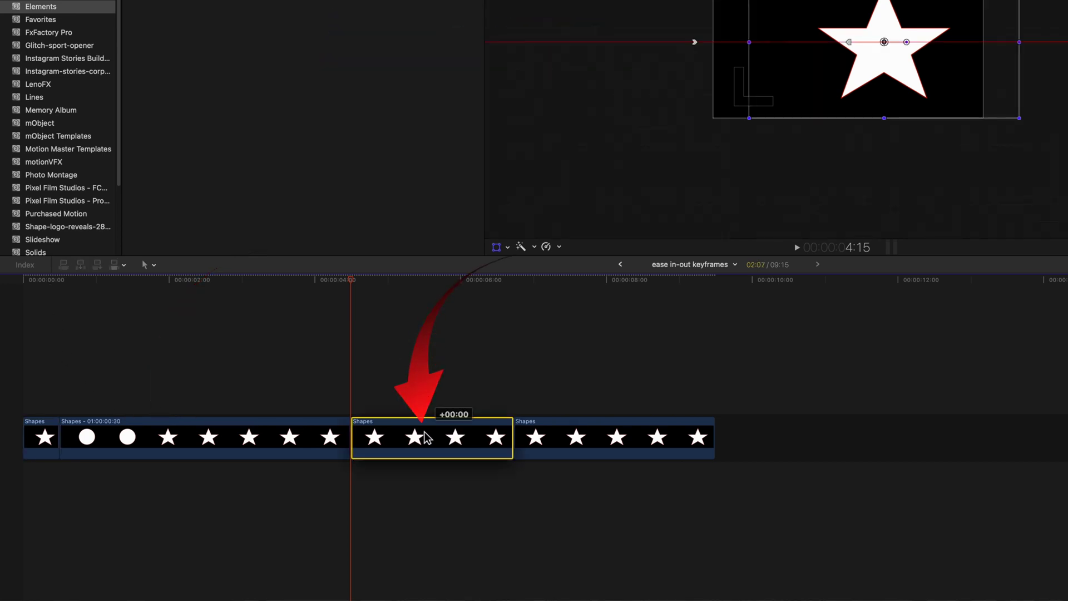
pyautogui.press('Delete')
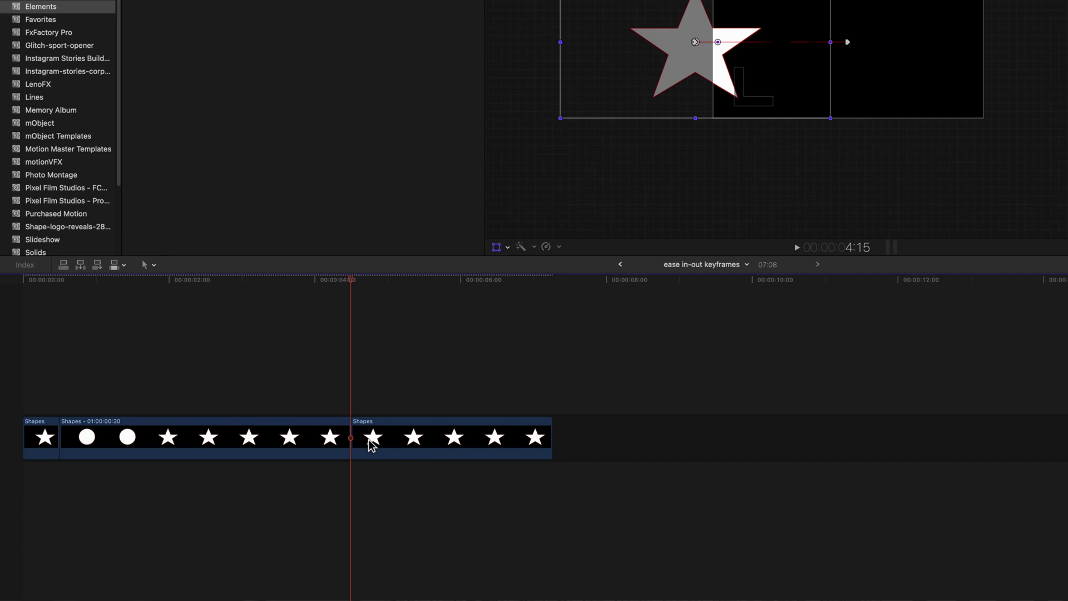
pyautogui.moveTo(127, 280)
pyautogui.mouseDown()
pyautogui.moveTo(33, 301)
pyautogui.moveTo(72, 326)
pyautogui.moveTo(59, 328)
pyautogui.moveTo(114, 444)
pyautogui.mouseUp()
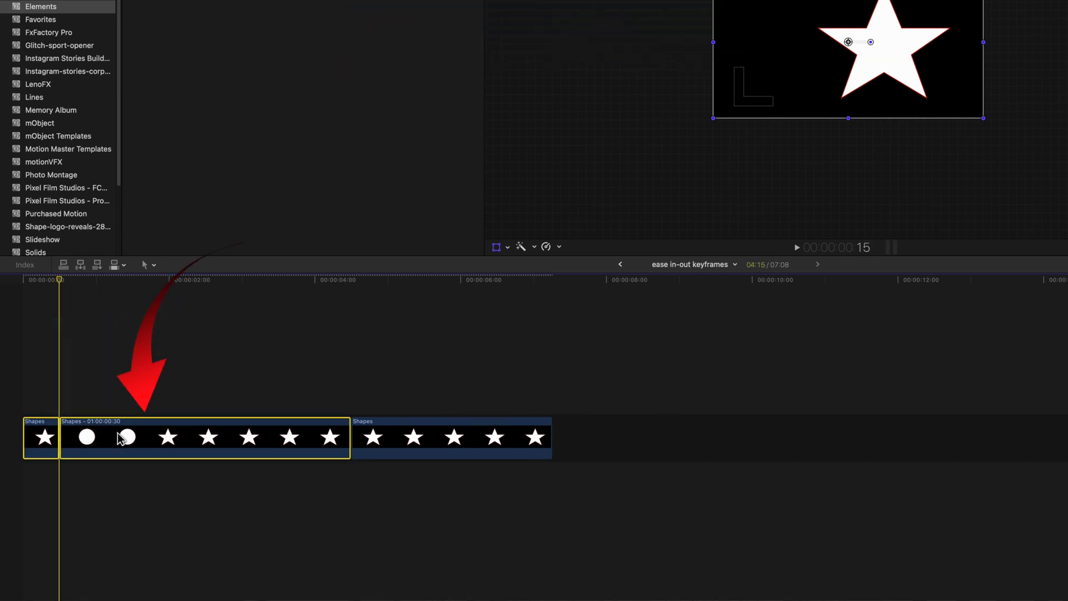
# Create the compound clip 'ease in-out keyframes Clip 4' from the opening clips
pyautogui.rightClick(178, 429)
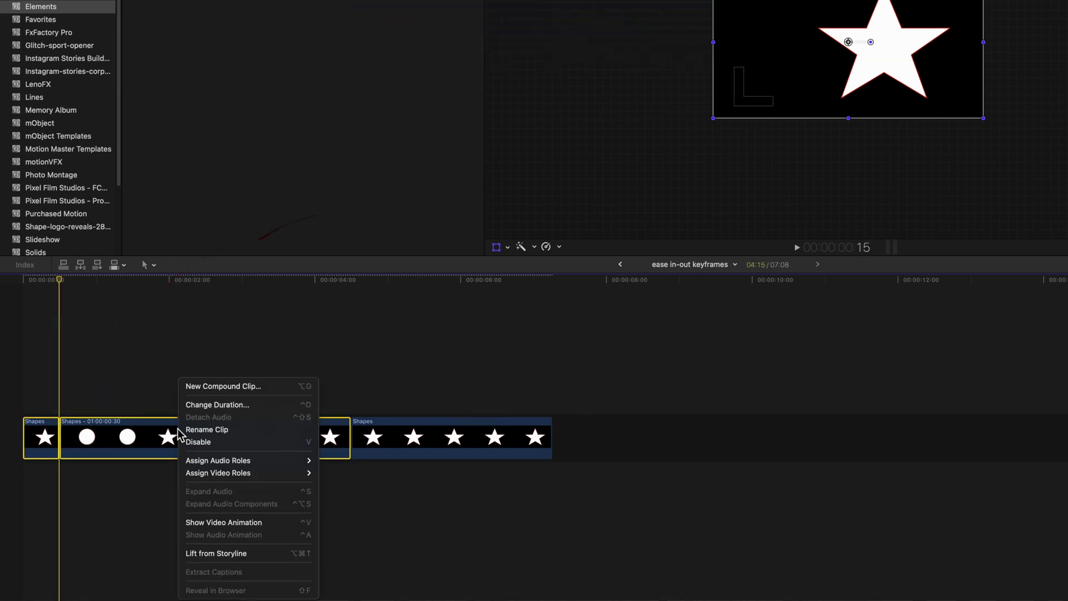
pyautogui.click(215, 387)
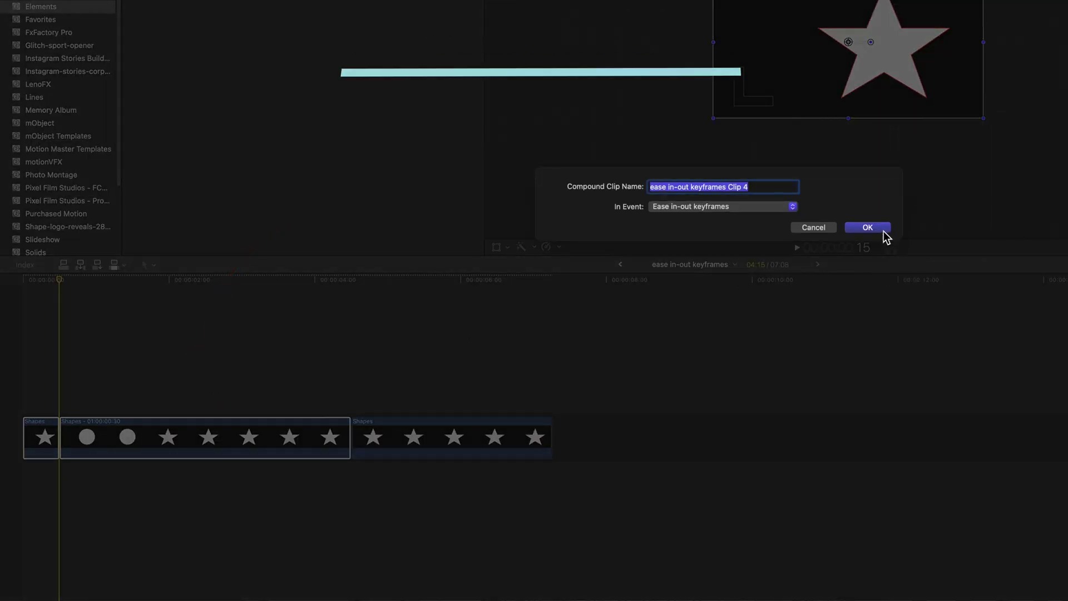
pyautogui.click(882, 229)
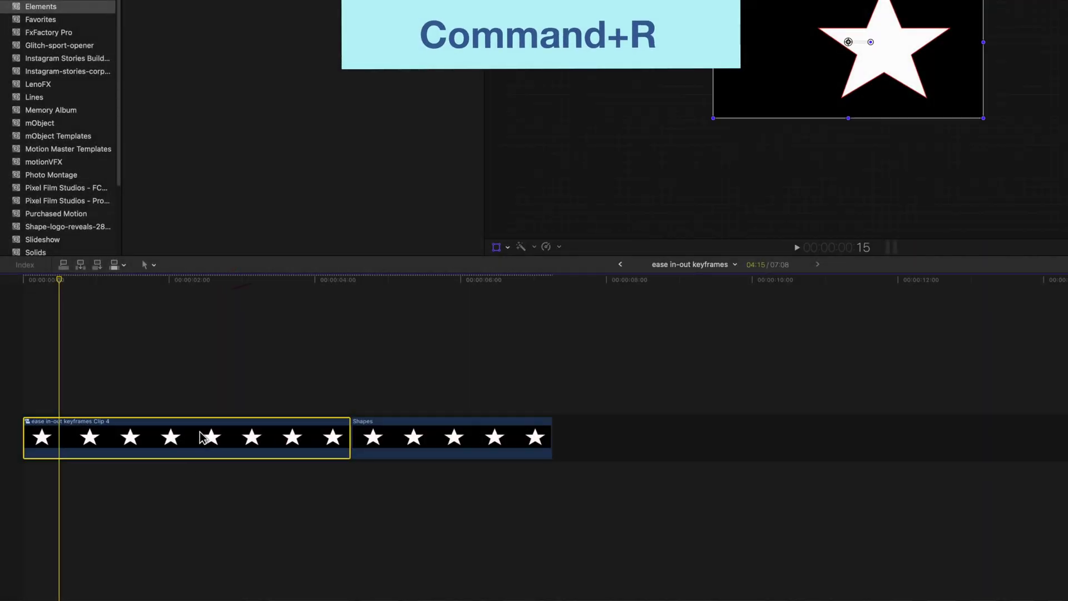
# Slow compound clip 'Clip 4' to 50% speed
pyautogui.press('cmd+r')
pyautogui.click(155, 459)
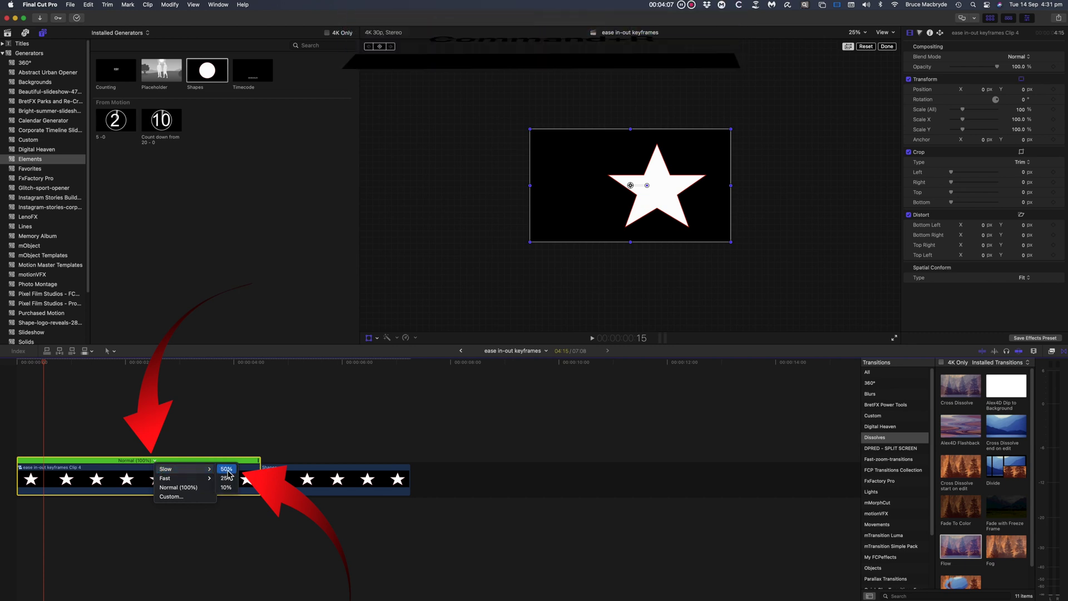
pyautogui.click(221, 474)
# Make the second star clip compound clip 'Clip 5' and slow it to 50%
pyautogui.click(568, 475)
pyautogui.rightClick(568, 473)
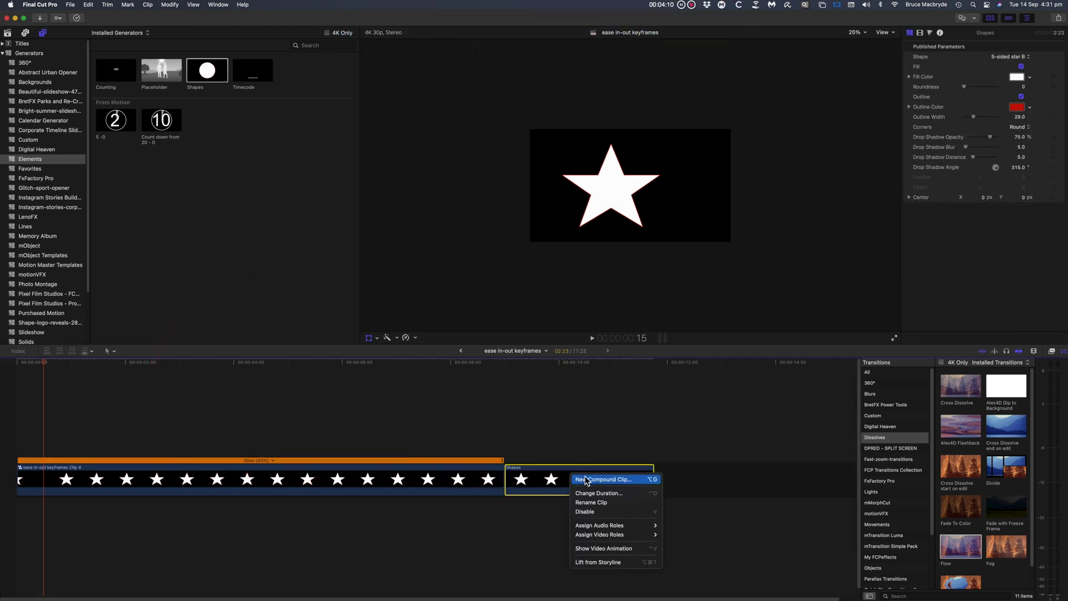
pyautogui.click(583, 479)
pyautogui.click(648, 324)
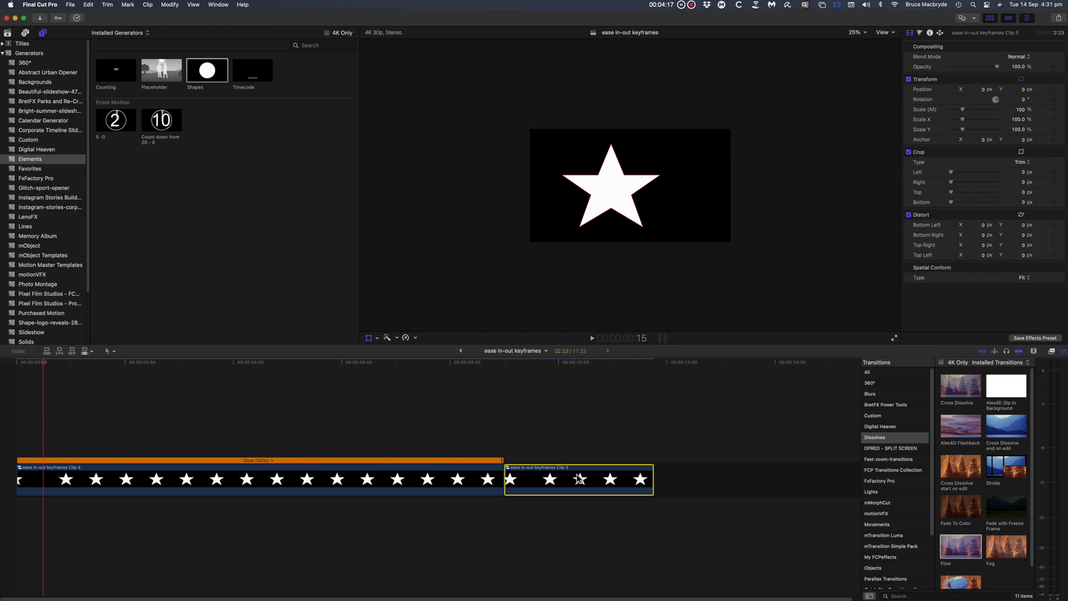
pyautogui.press('super+r')
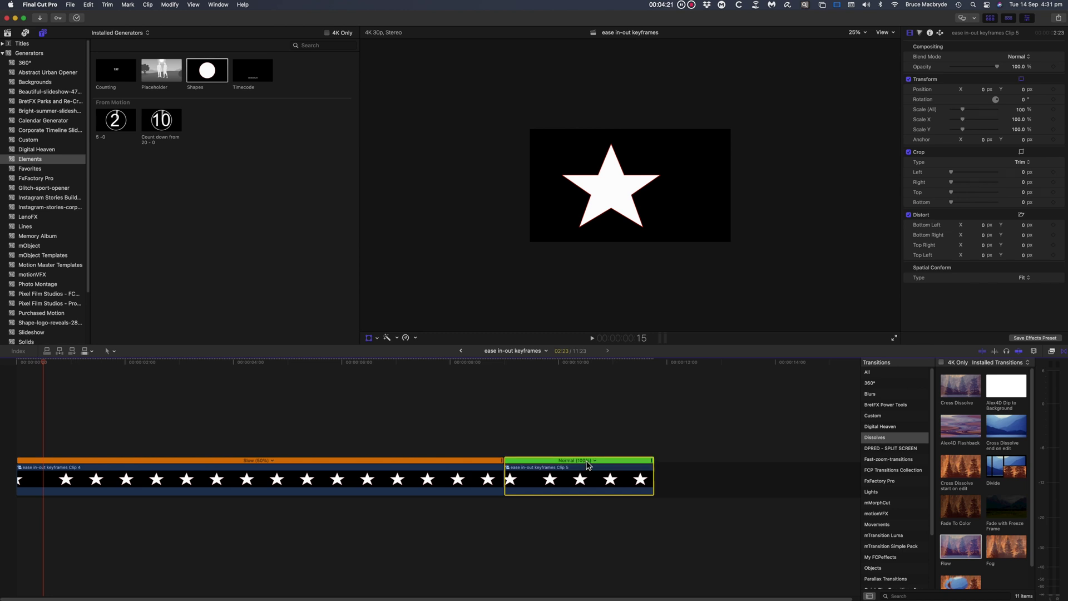
pyautogui.click(597, 461)
pyautogui.moveTo(607, 469)
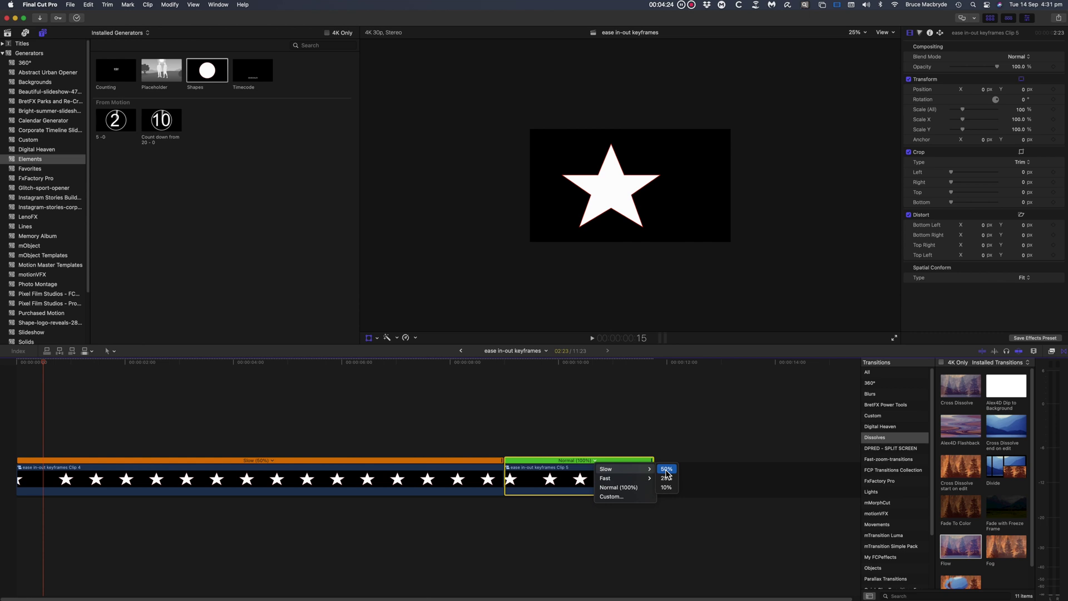
pyautogui.click(667, 475)
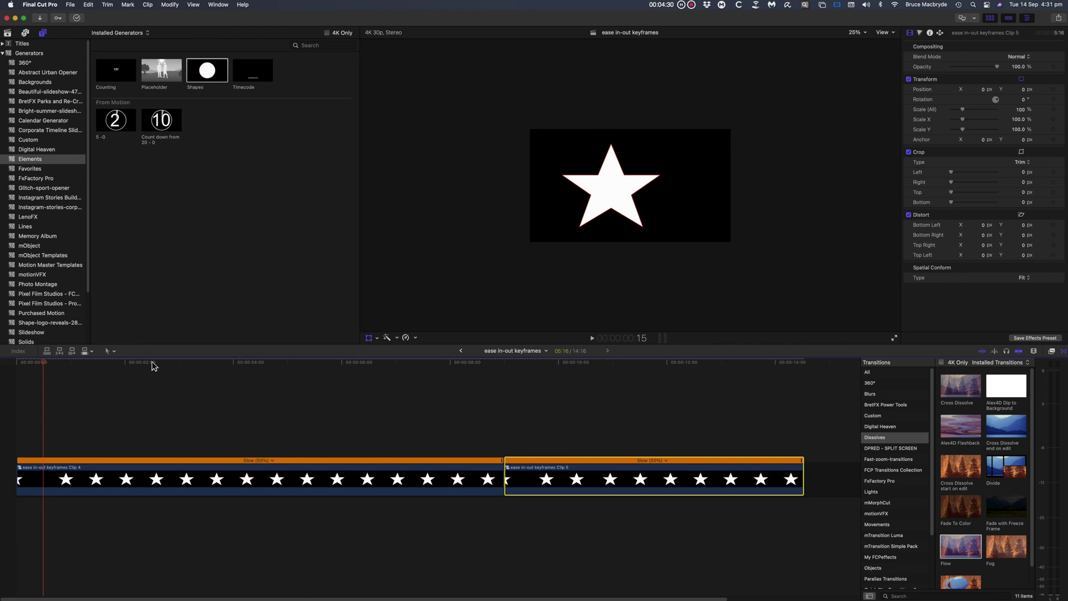
# Play both slowed star compound clips from the start to review the held ending
pyautogui.click(15, 372)
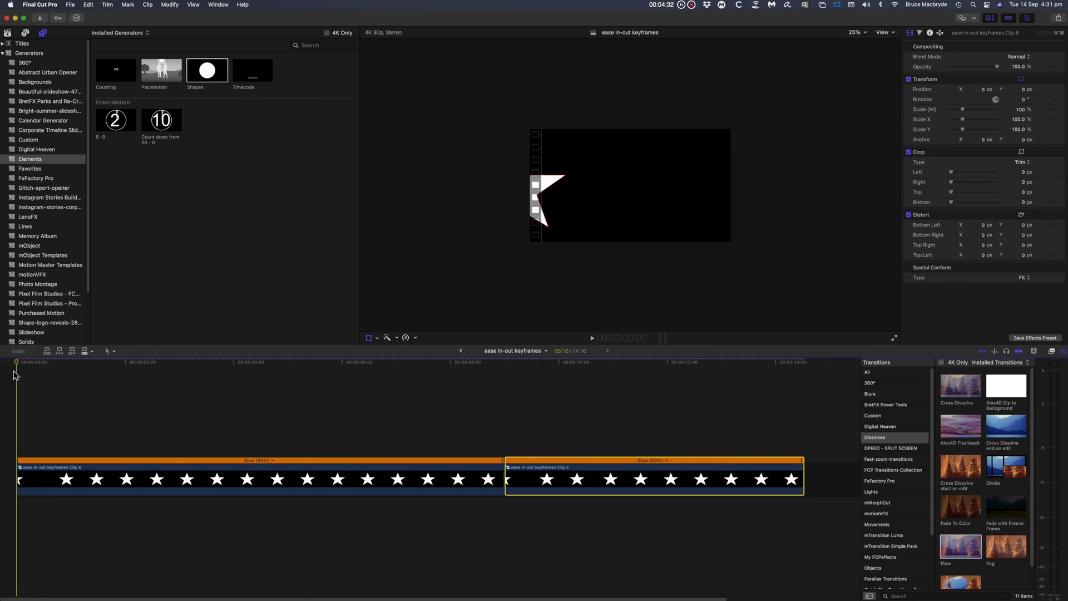
pyautogui.press('space')
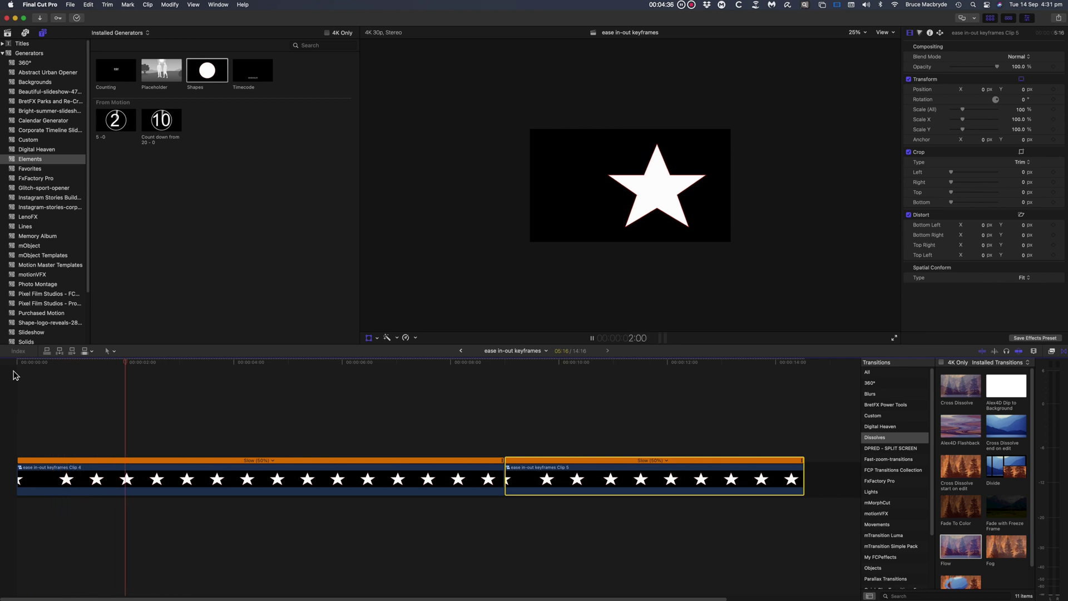
pyautogui.click(503, 369)
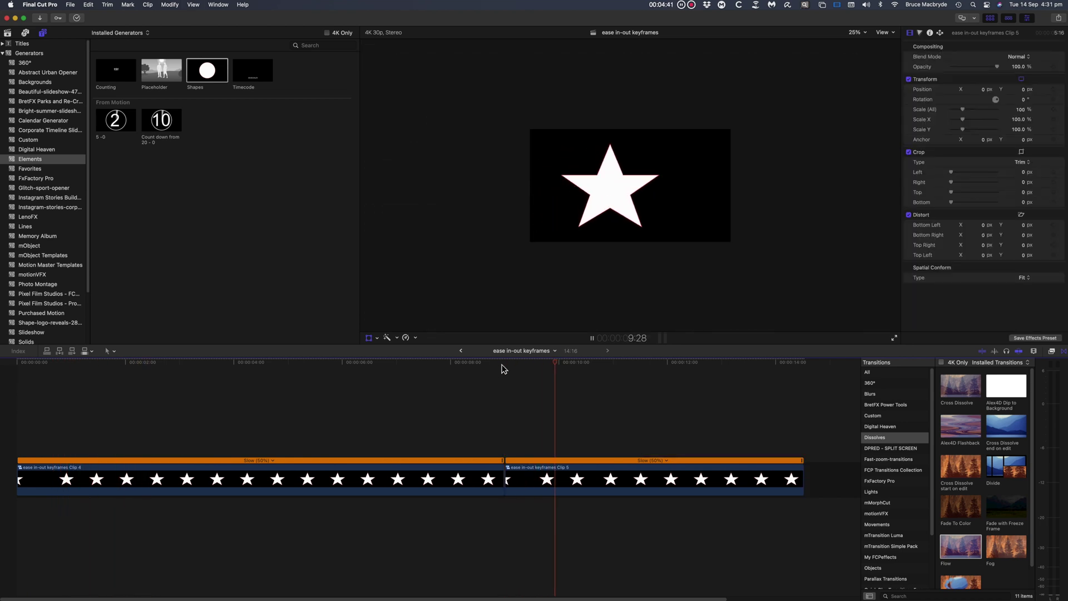
pyautogui.press('space')
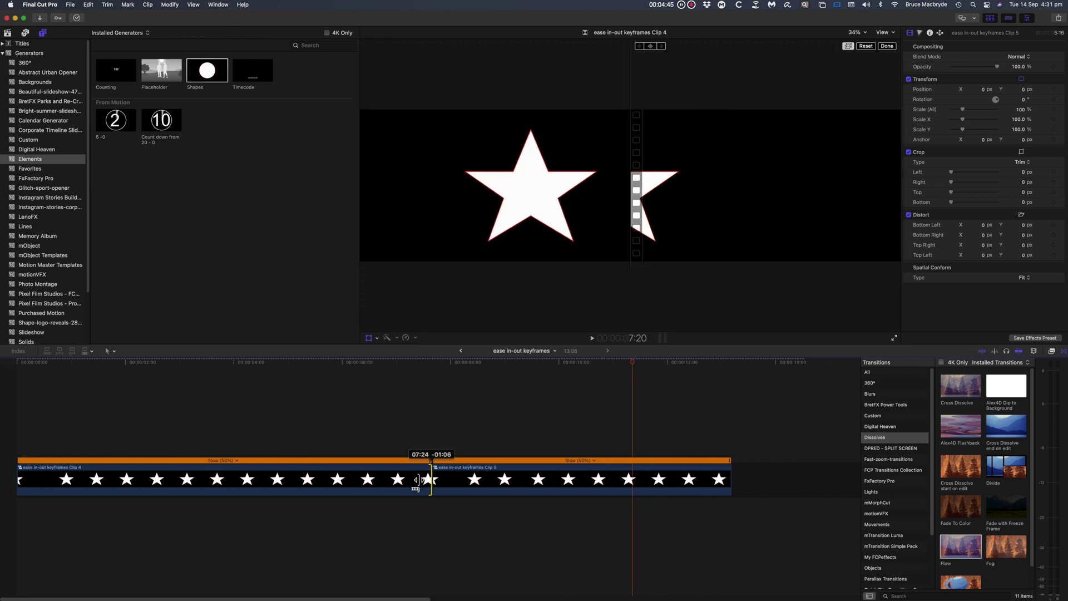
# Trim the end of the first compound clip shorter and replay the sequence from the start
pyautogui.moveTo(503, 479); pyautogui.dragTo(317, 479)
pyautogui.click(26, 375)
pyautogui.press('space')
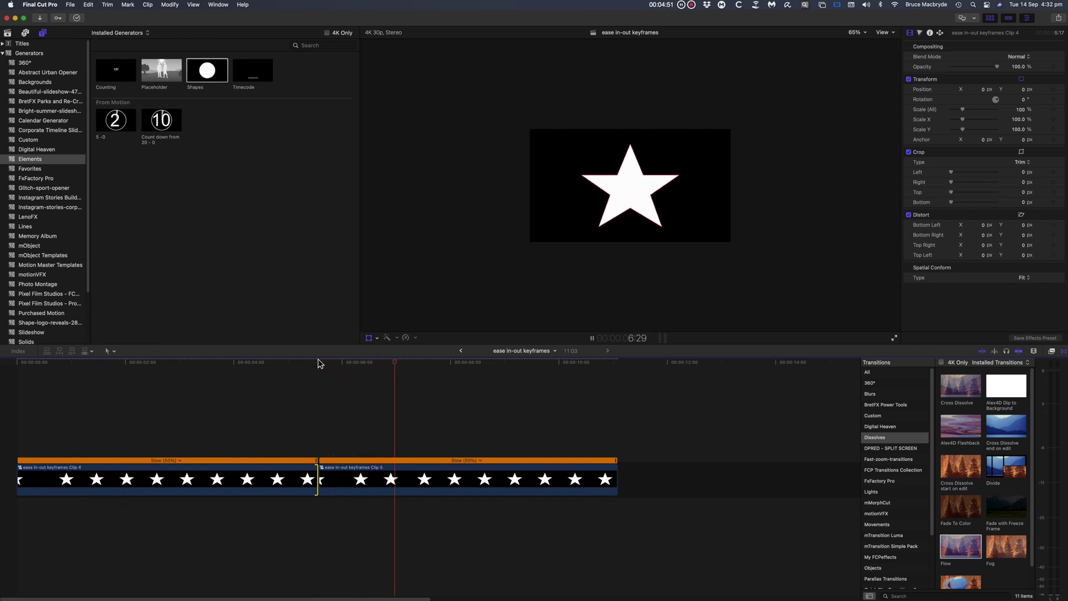
pyautogui.press('space')
pyautogui.click(18, 364)
pyautogui.press('space')
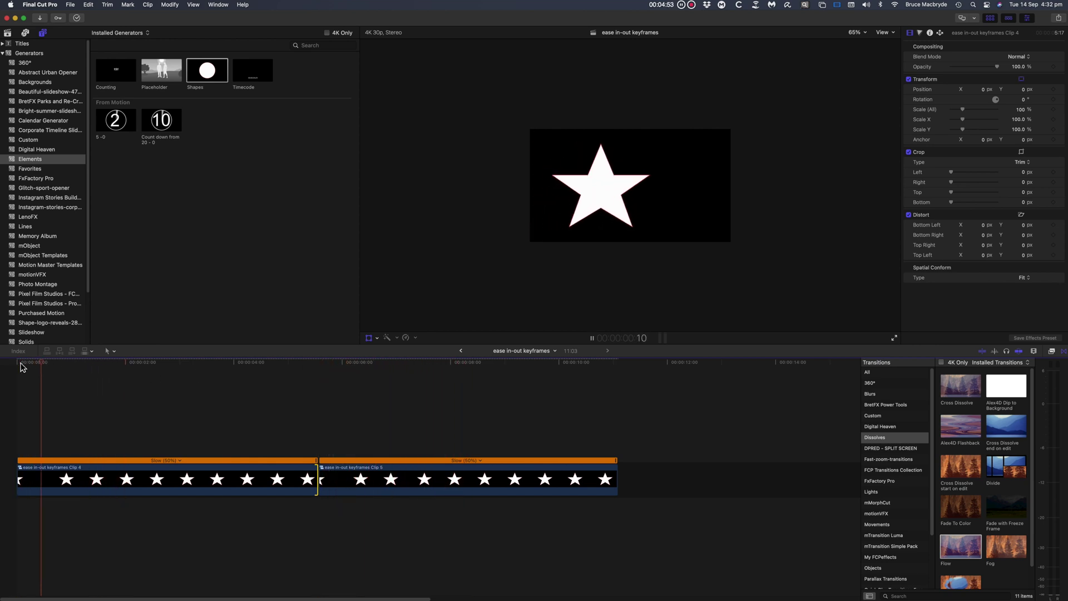